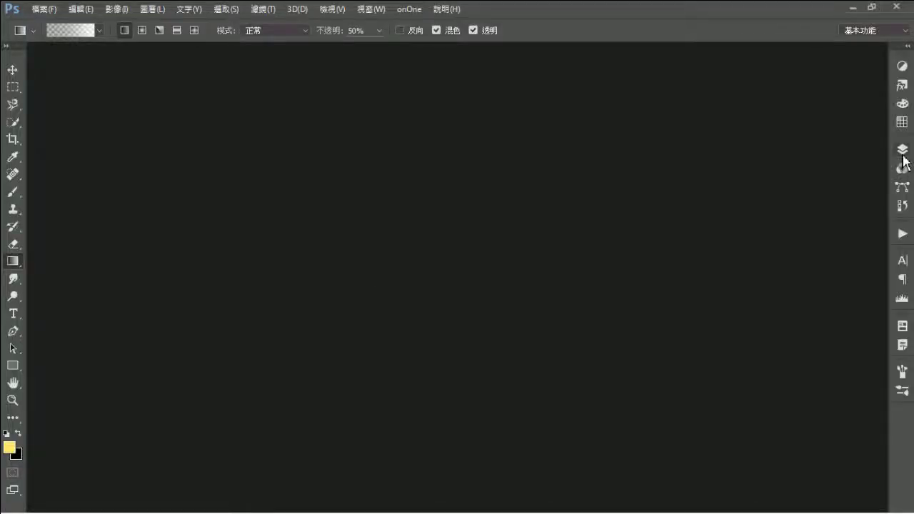
- Create a new blank white A4 portrait document (210 × 297 mm, 300 ppi, RGB) with the Layers panel shown
left_click(903, 150)
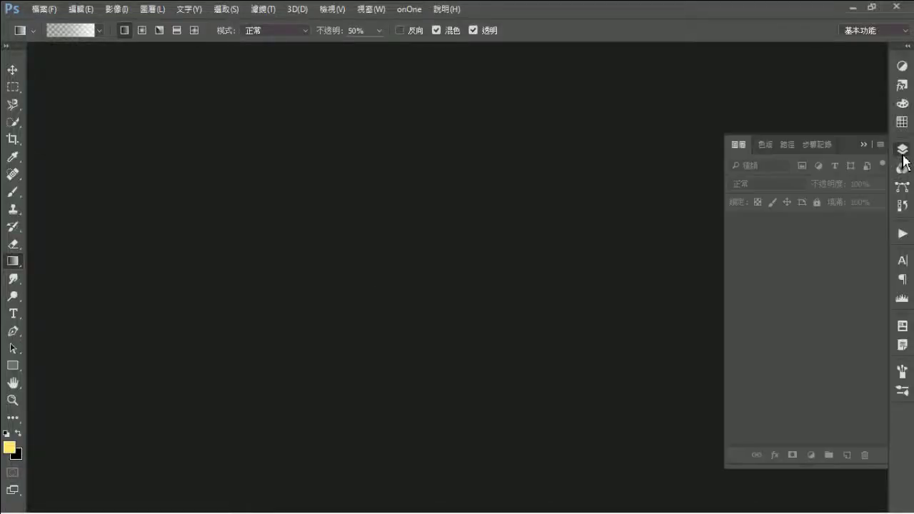
key("ctrl+n")
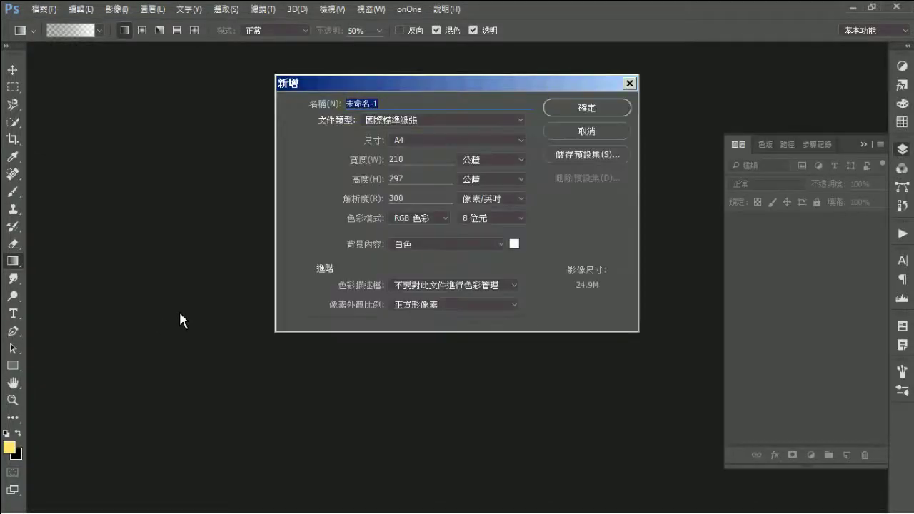
left_click(566, 113)
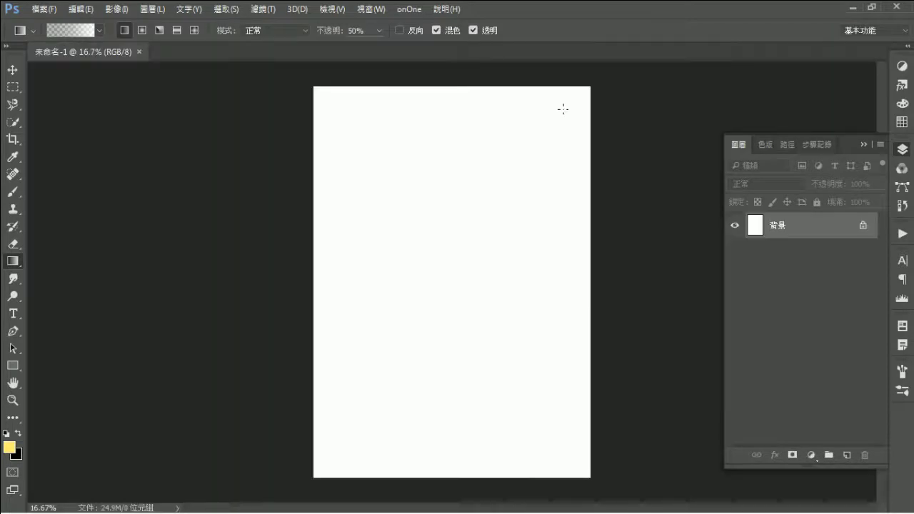
left_click(117, 9)
mouse_move(187, 137)
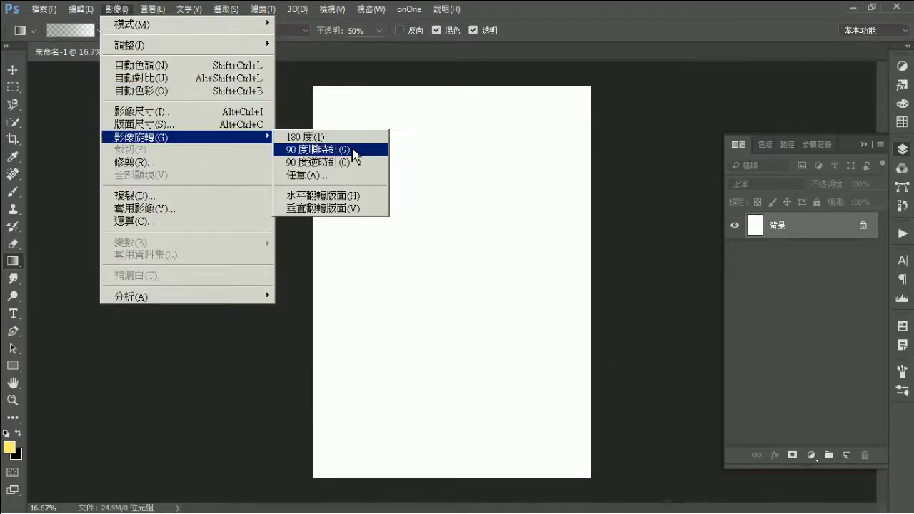
- Rotate the canvas 90° clockwise to landscape, show rulers, and add crossing vertical (x 2464 px) and horizontal guides
left_click(355, 151)
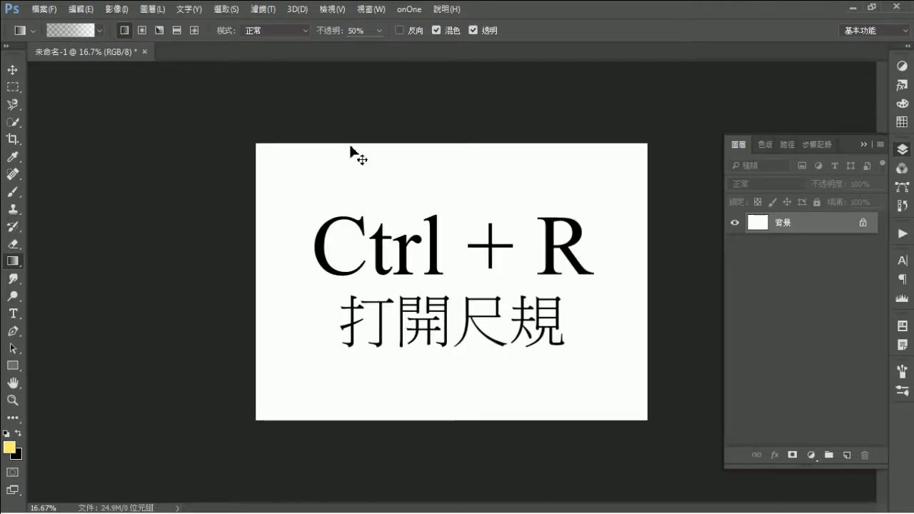
key("ctrl+r")
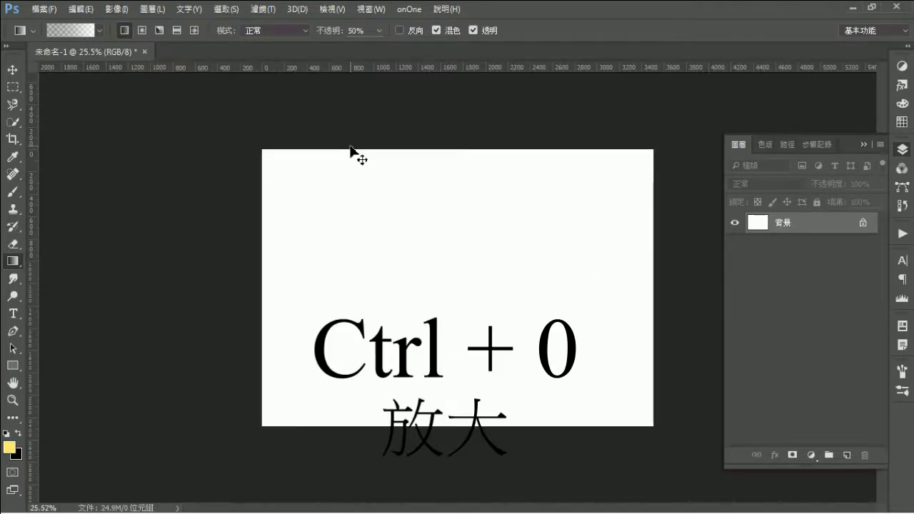
key("ctrl+0")
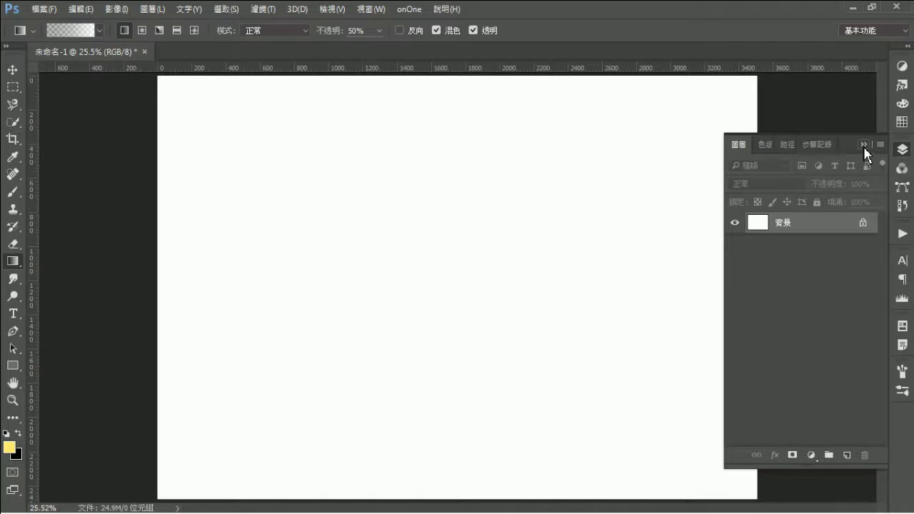
key("ctrl+minus")
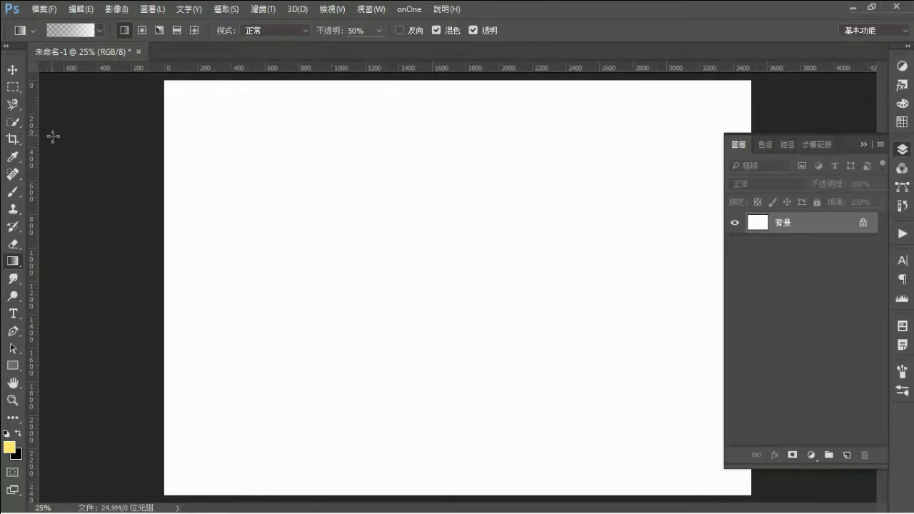
left_click_drag(34, 127, 578, 233)
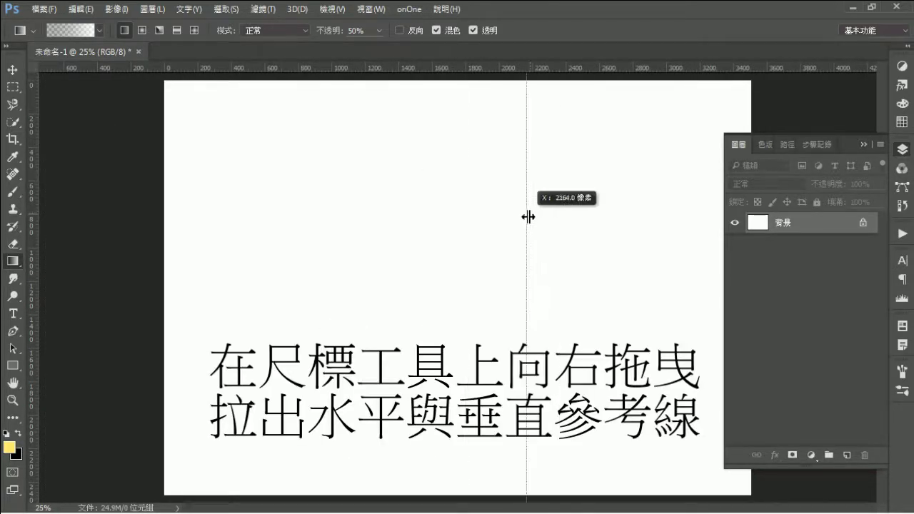
left_click_drag(561, 70, 593, 209)
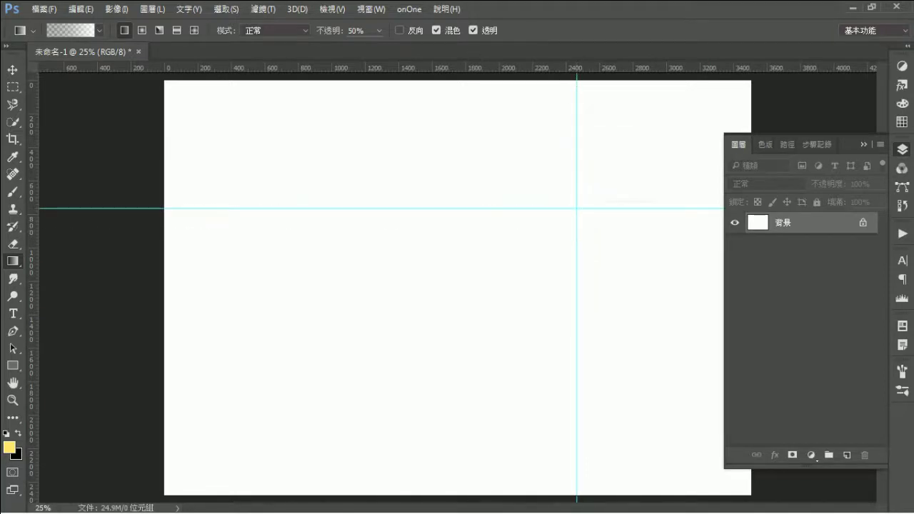
- Marquee a 1256 px square extending down-left from the guide crossing
left_click(13, 88)
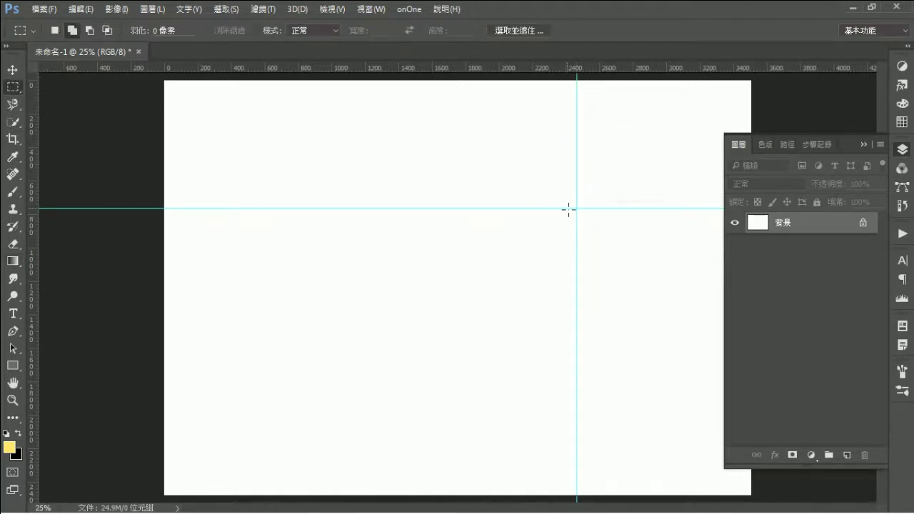
mouse_move(570, 209)
left_mouse_down()
mouse_move(388, 376)
mouse_move(373, 405)
left_mouse_up()
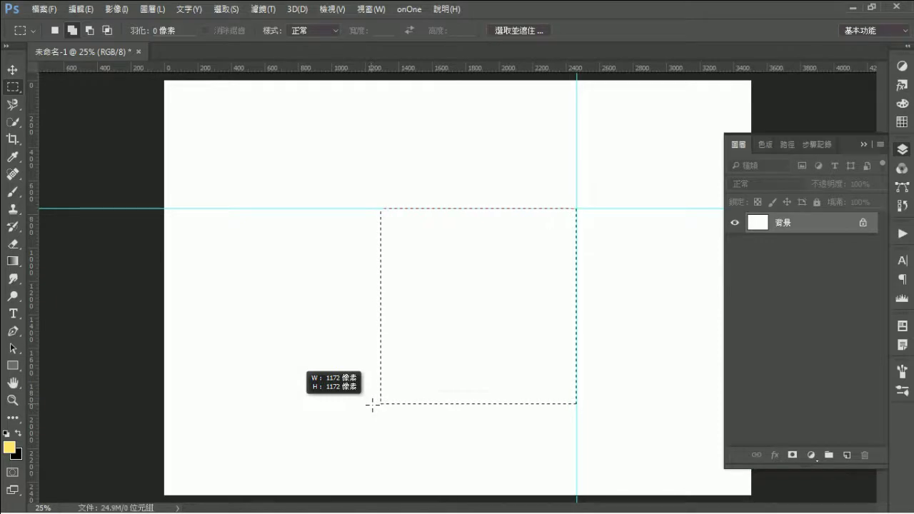
left_click_drag(372, 405, 325, 435)
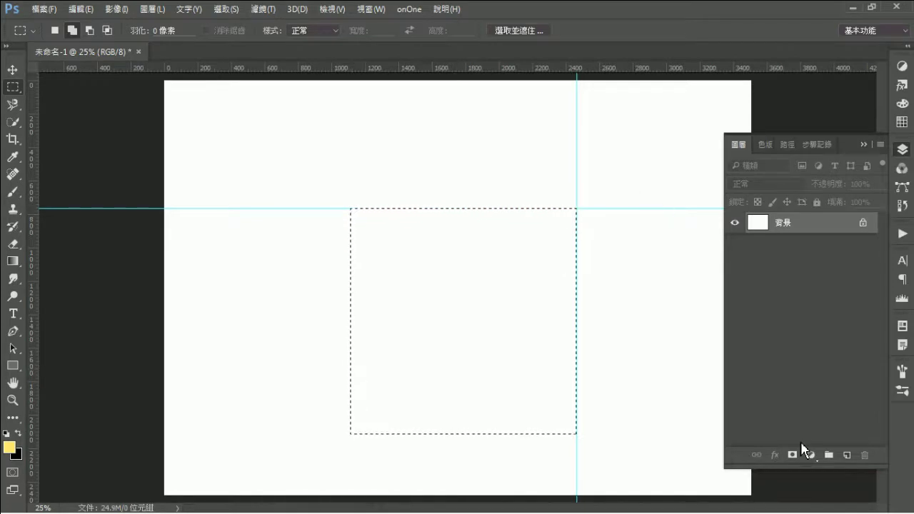
- Fill the square selection with teal on a new layer
left_click(847, 455)
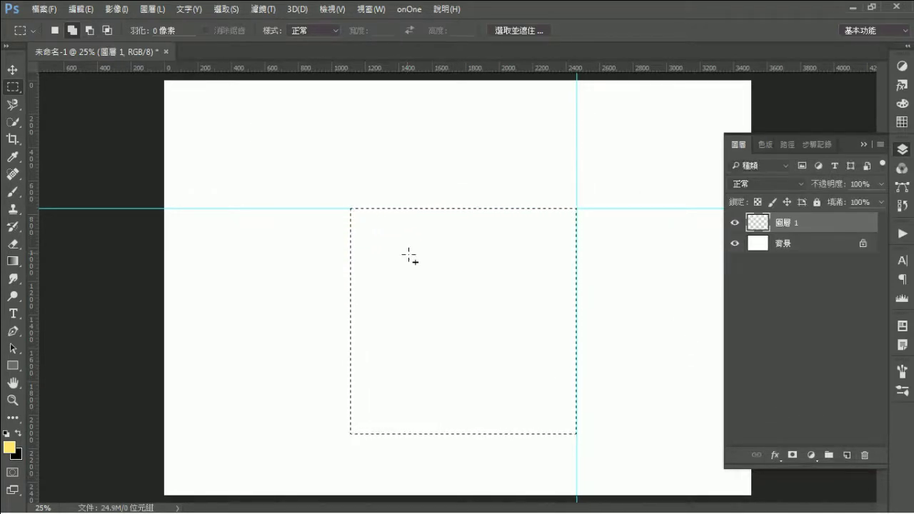
left_click(78, 10)
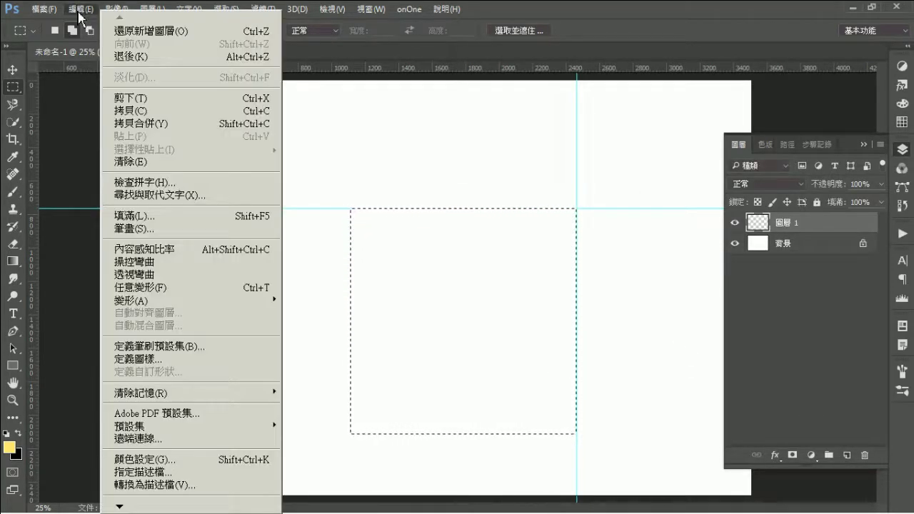
left_click(240, 216)
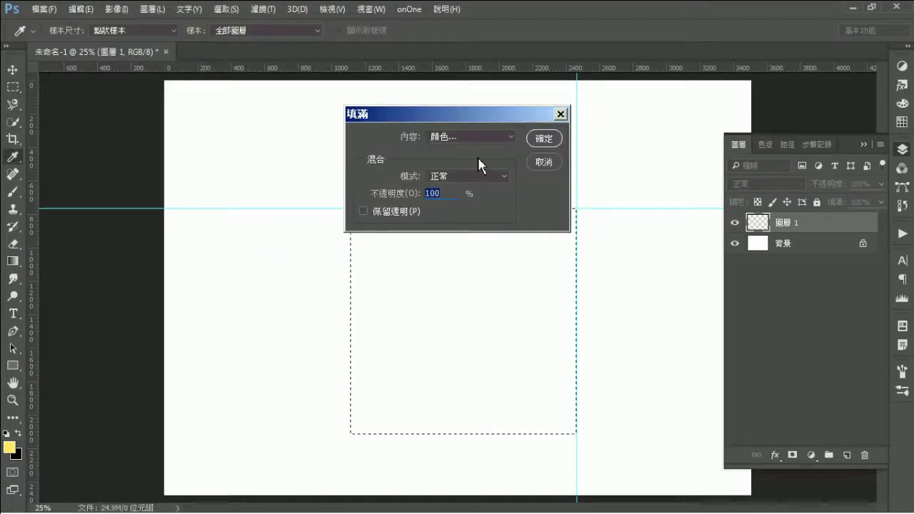
left_click(537, 139)
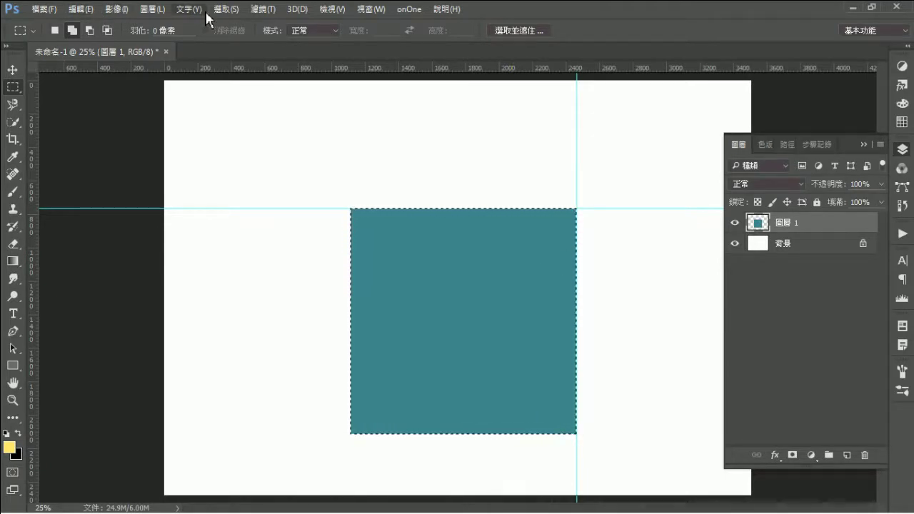
left_click(233, 9)
- Marquee a square up-right of the guide crossing and add guides along its top and right edges
left_click(251, 40)
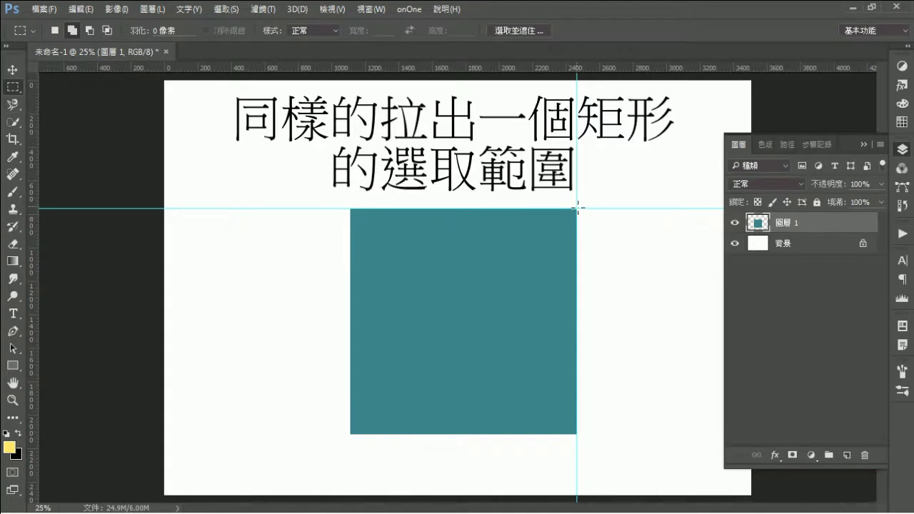
mouse_move(579, 208)
left_mouse_down()
mouse_move(686, 107)
mouse_move(645, 126)
mouse_move(684, 102)
mouse_move(666, 115)
left_mouse_up()
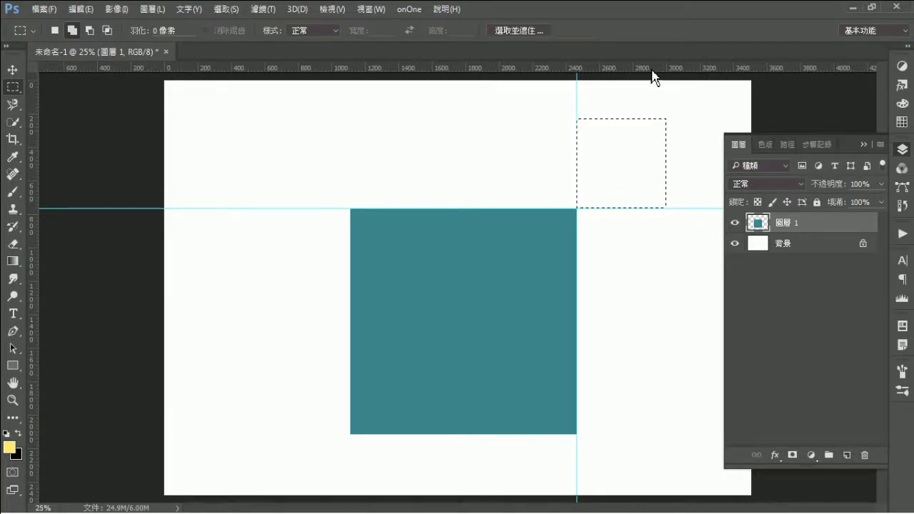
left_click_drag(652, 71, 666, 119)
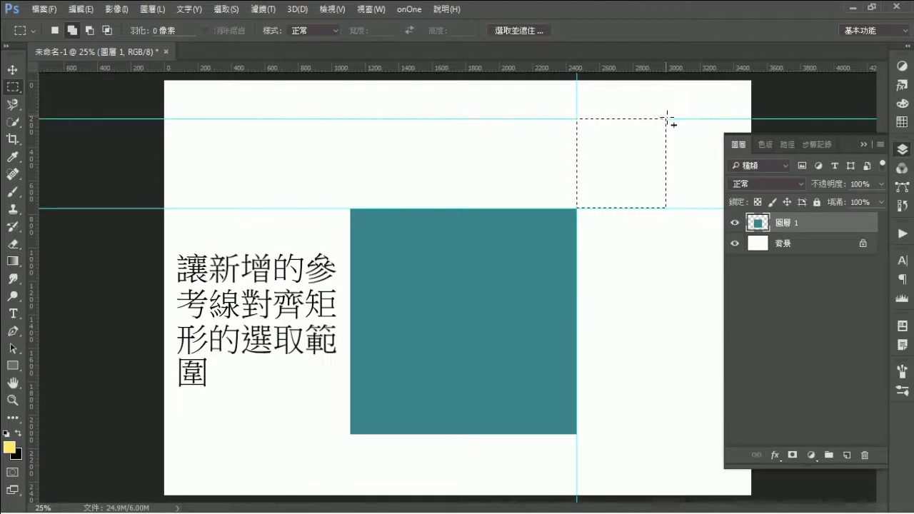
left_click_drag(39, 184, 667, 156)
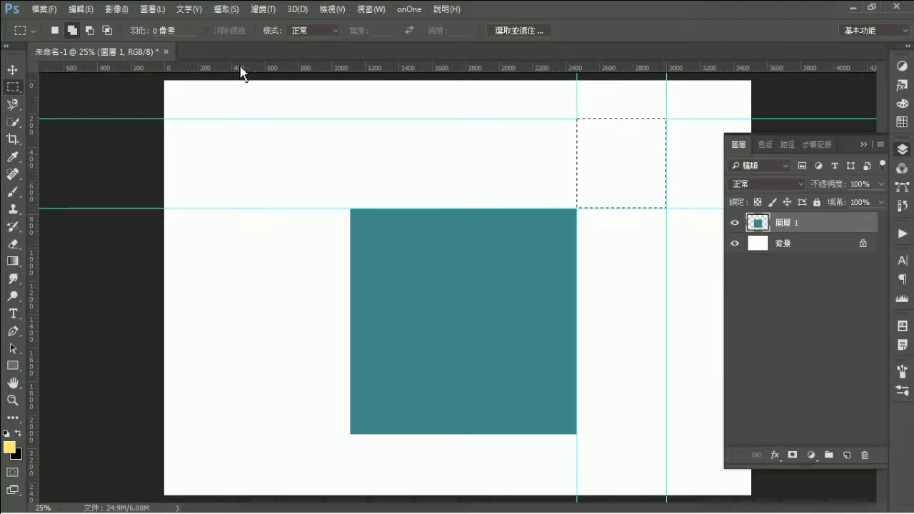
- Clear the selection and duplicate the teal layer as 圖層 1 拷貝
left_click(230, 9)
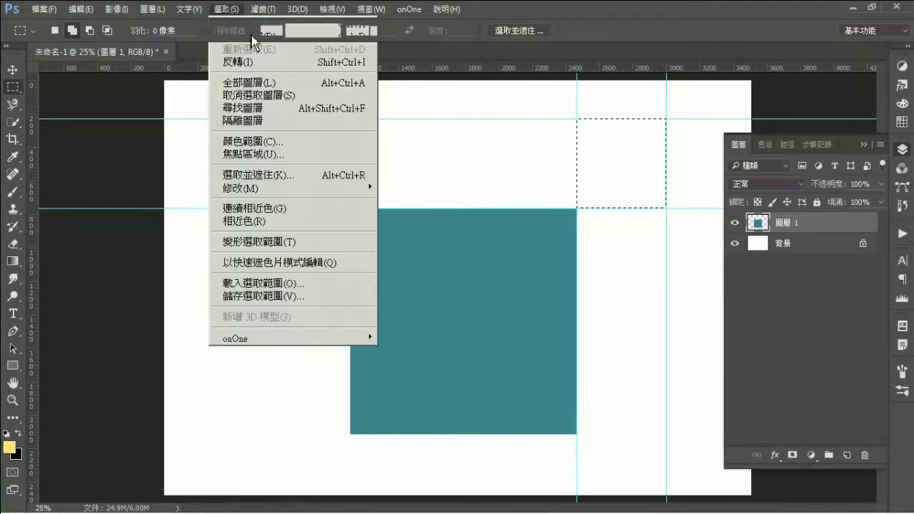
left_click(251, 34)
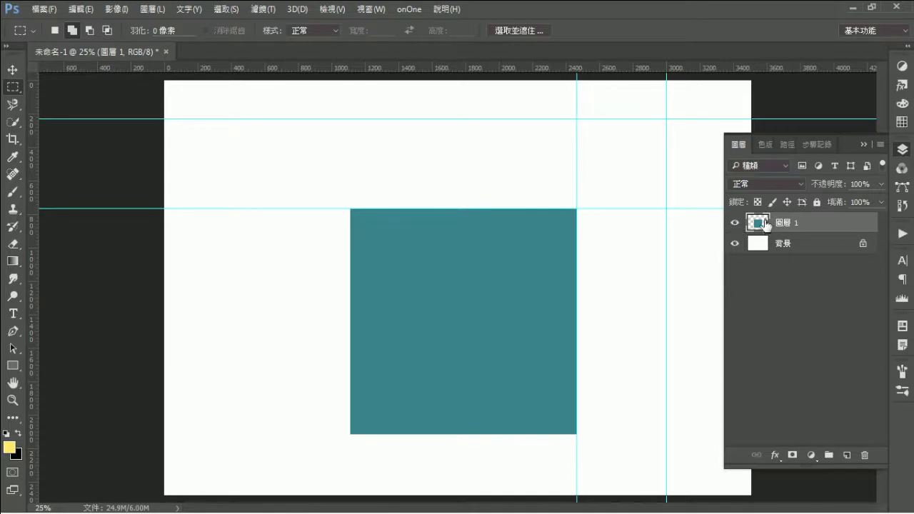
left_click_drag(766, 224, 848, 456)
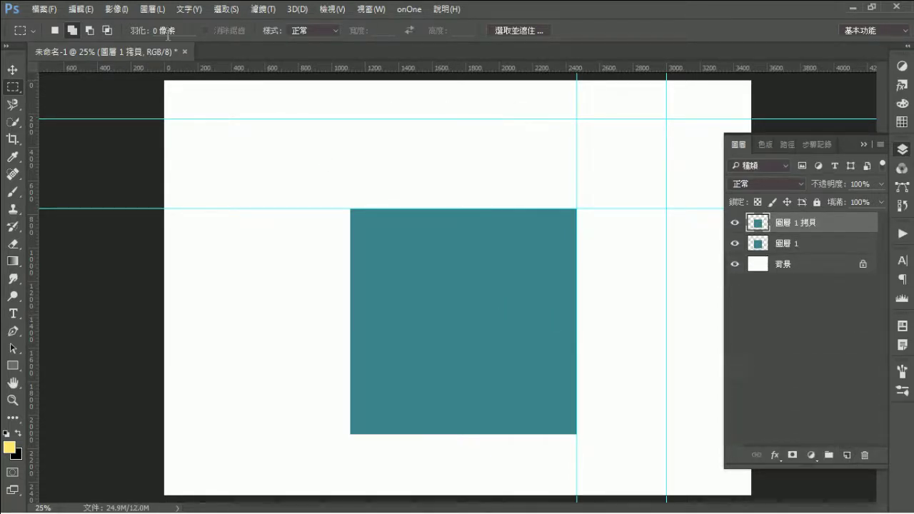
- Move the copy right, narrow it to 39.64% width at the right guide, and skew it about −45° upward
key("ctrl+t")
left_click_drag(380, 336, 609, 338)
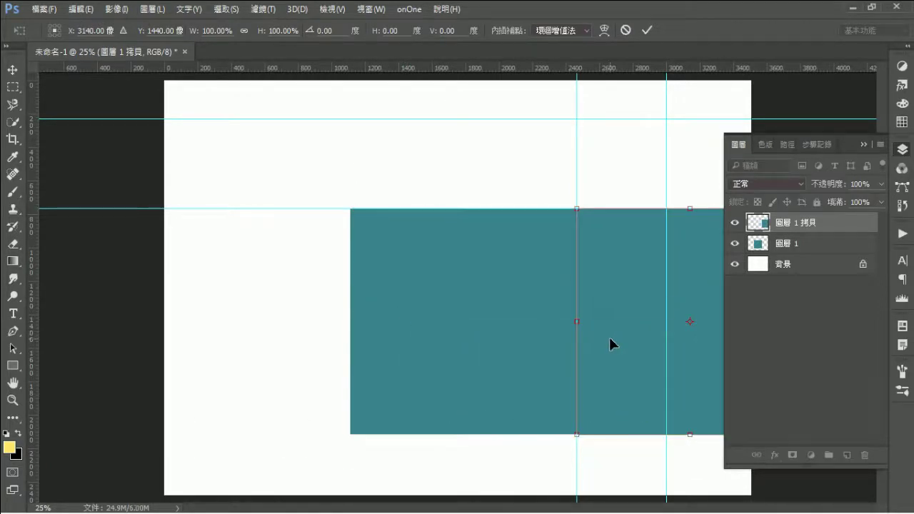
left_click(864, 145)
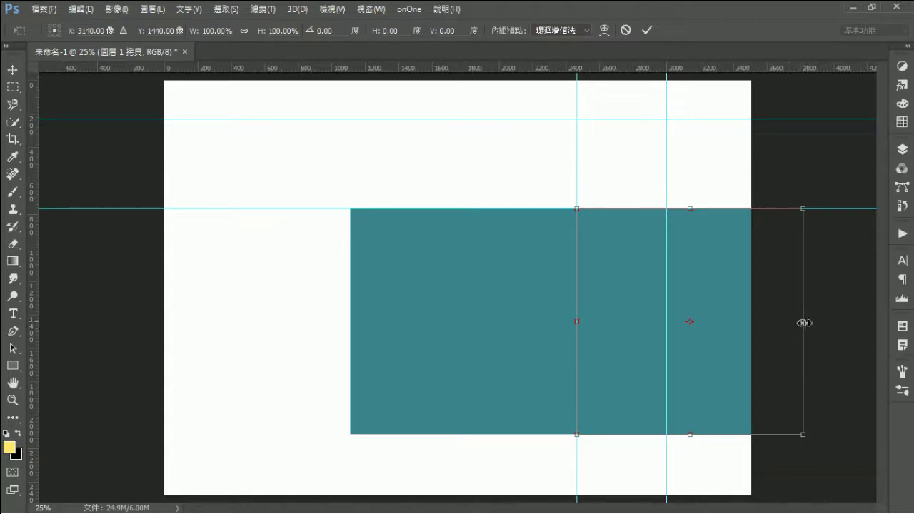
left_click_drag(804, 322, 667, 350)
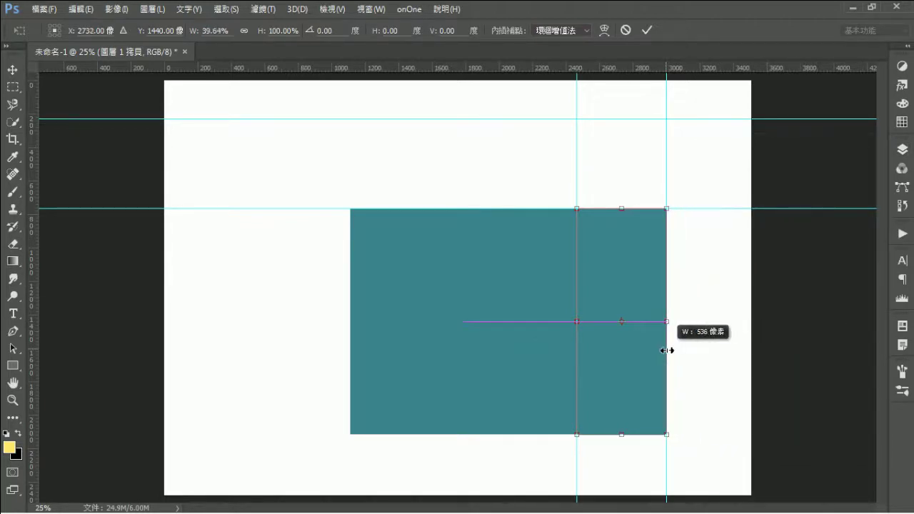
right_click(617, 274)
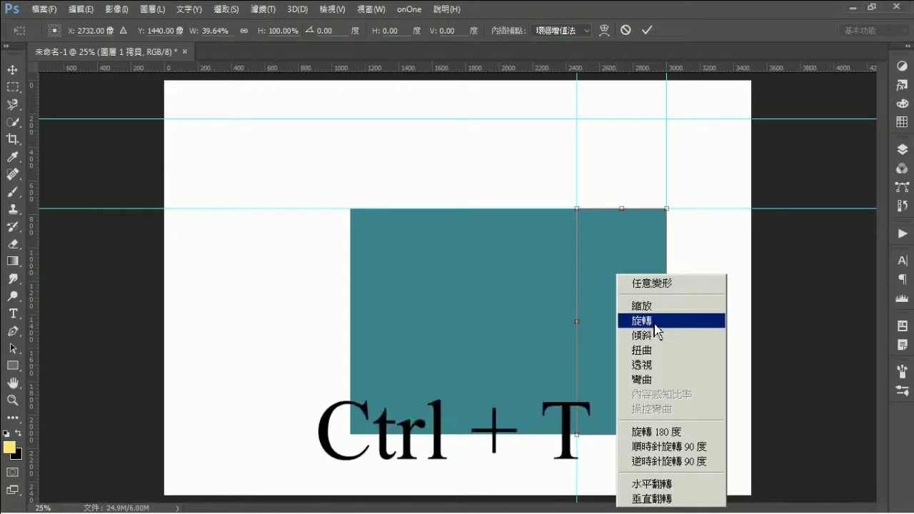
left_click(643, 335)
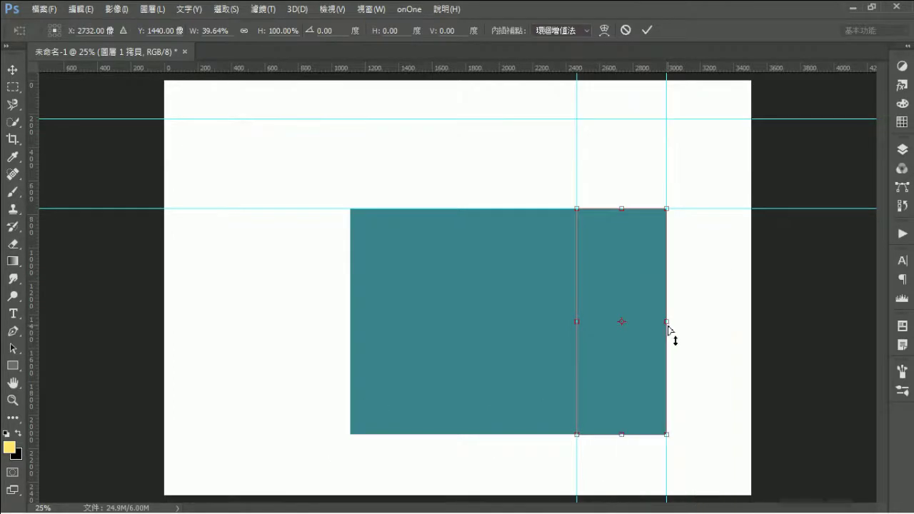
left_click_drag(668, 327, 672, 235)
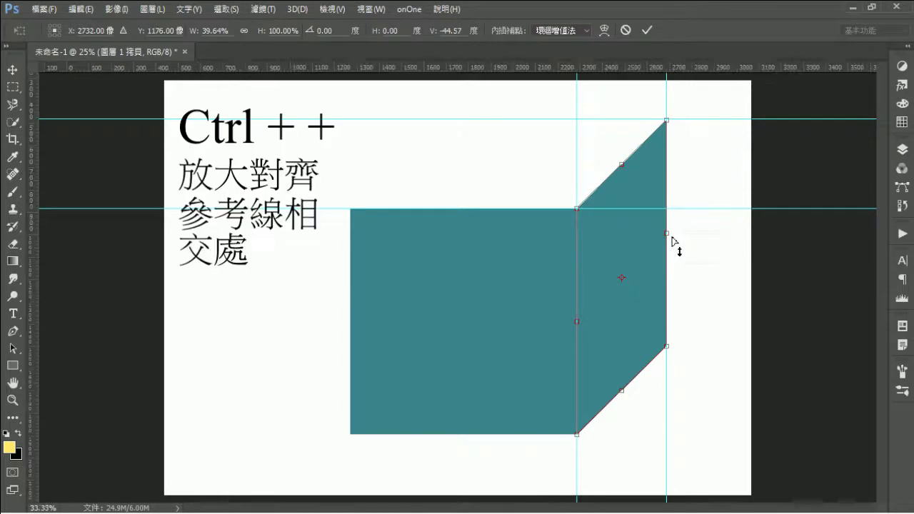
- Zoom in and adjust the skew so the side face's top corner meets the guide crossing, then apply it
key("ctrl+plus")
key("ctrl+plus")
left_click_drag(673, 241, 337, 386)
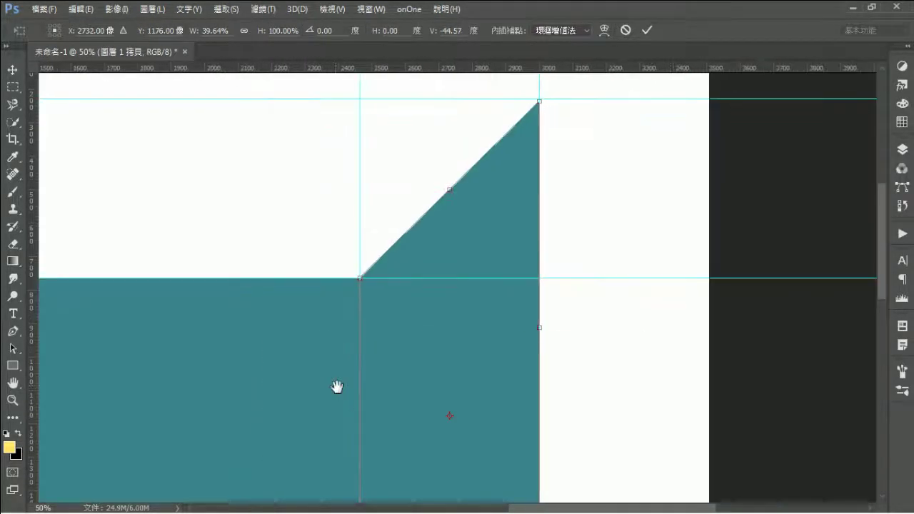
left_click_drag(541, 329, 543, 329)
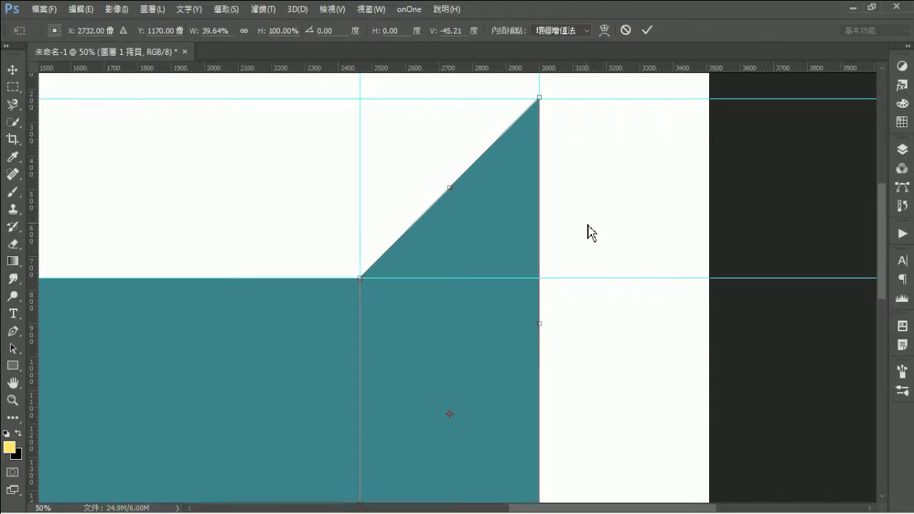
key("ctrl+plus")
left_click_drag(498, 169, 472, 328)
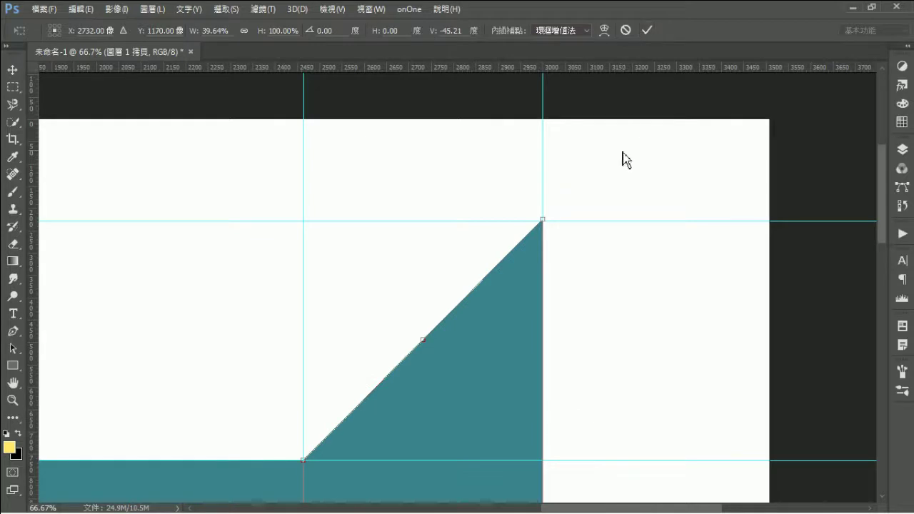
key("Return")
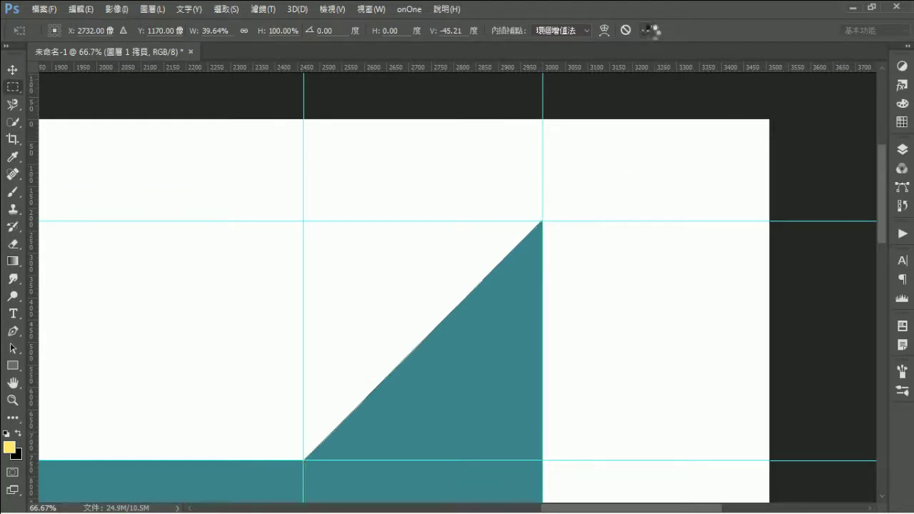
- Re-check the apex at high zoom, fine-tune the skew onto the guide crossing, and commit it
key("z")
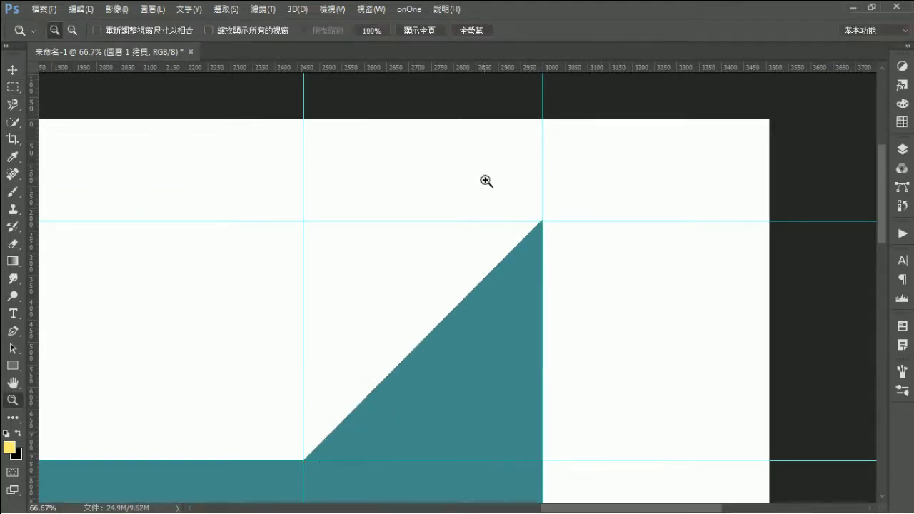
left_click_drag(486, 182, 575, 245)
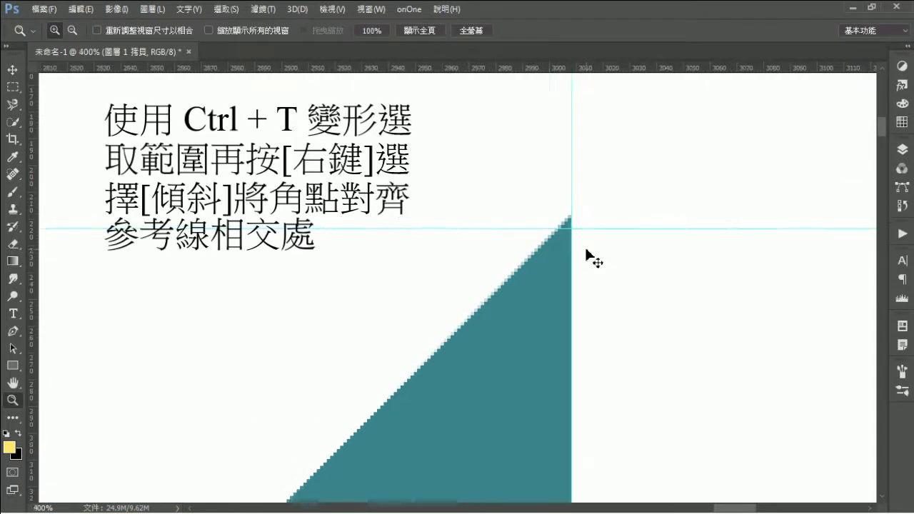
key("ctrl+minus")
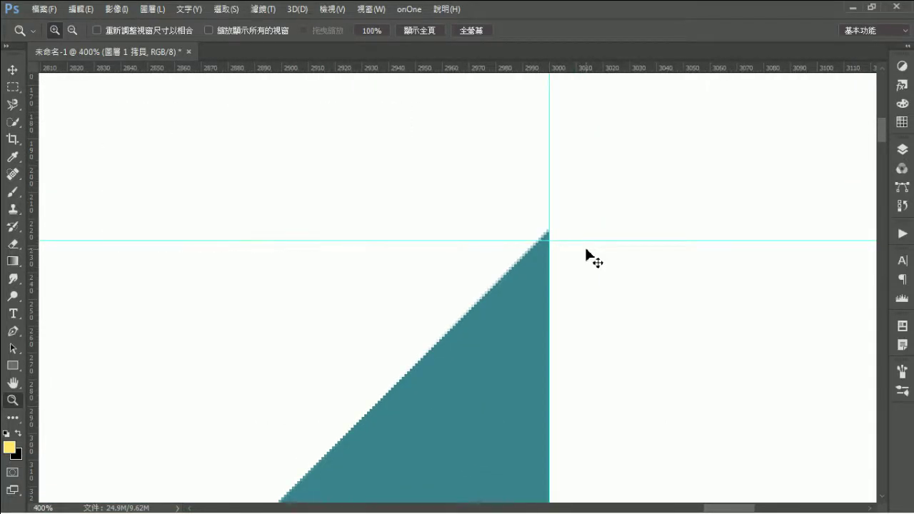
key("ctrl+minus")
key("ctrl+minus")
left_click_drag(507, 338, 521, 238)
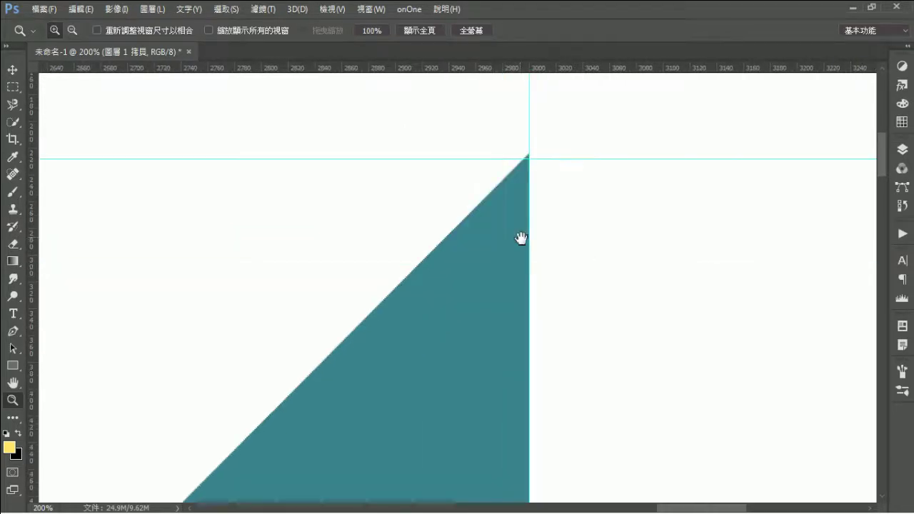
key("ctrl+t")
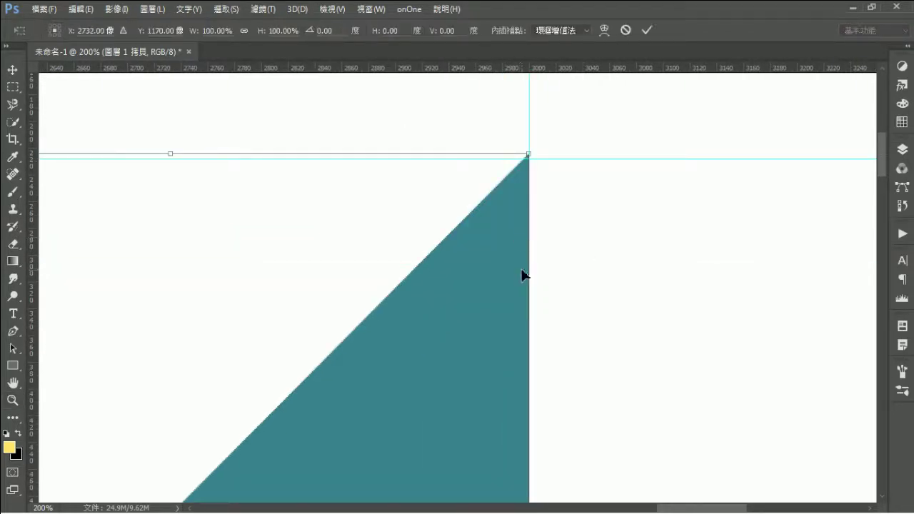
right_click(529, 298)
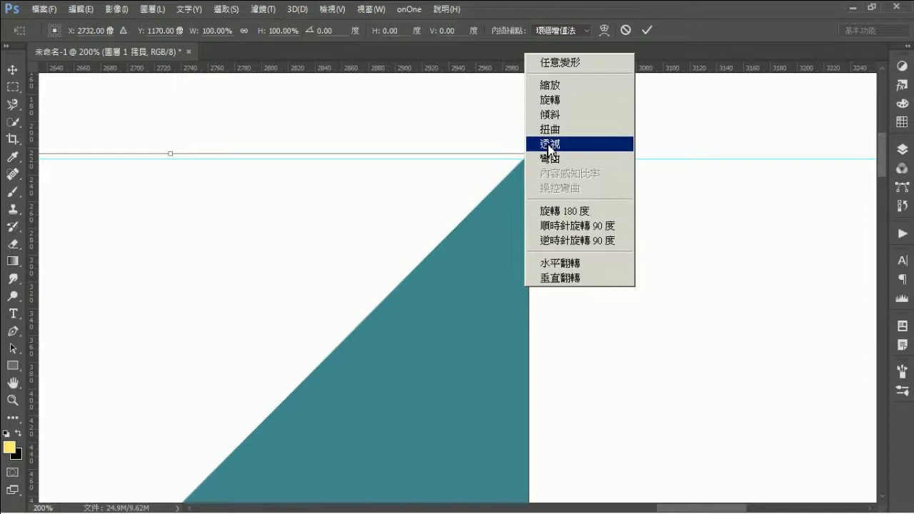
left_click(569, 119)
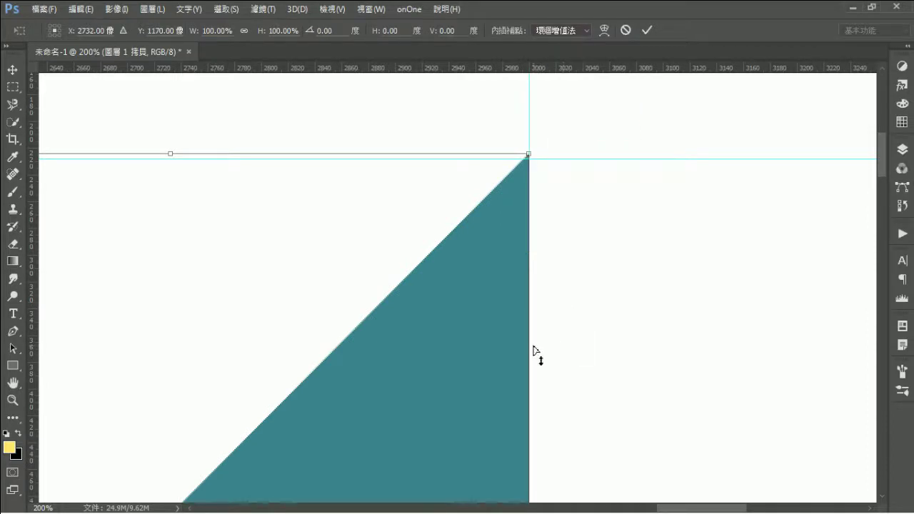
left_click_drag(534, 351, 535, 356)
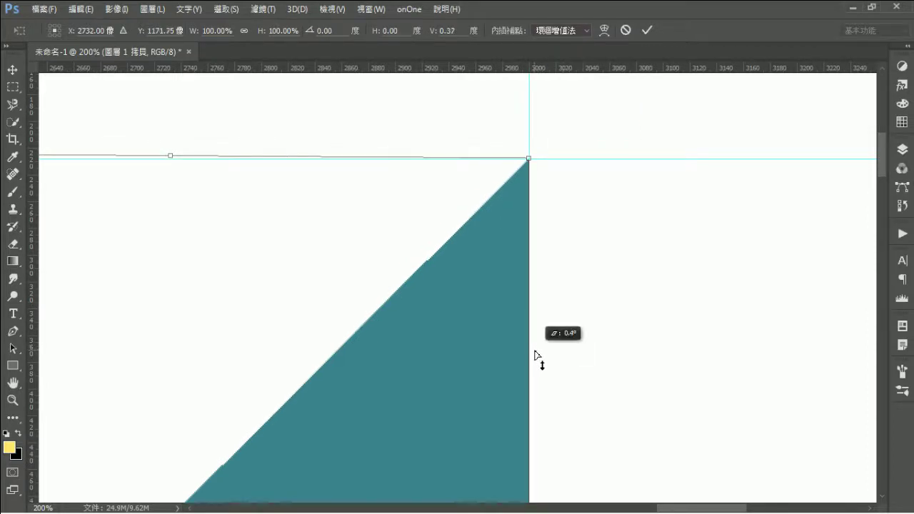
left_click(649, 30)
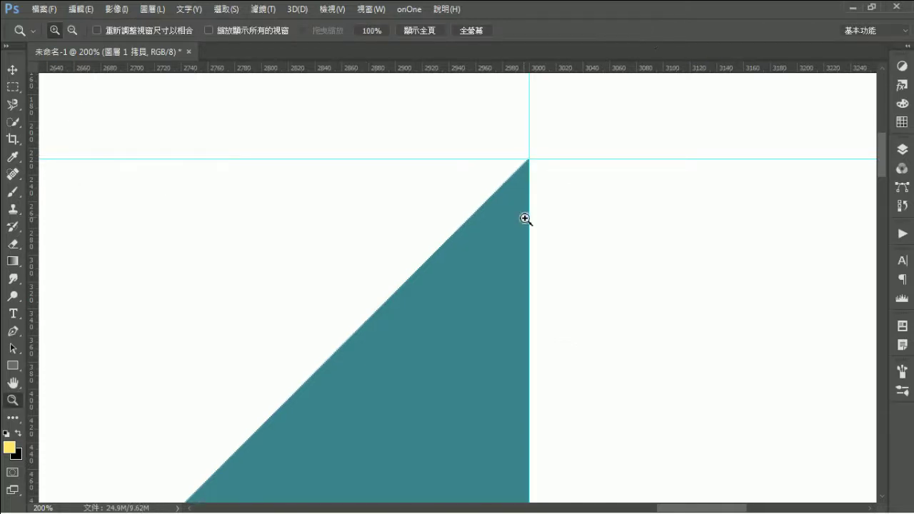
key("ctrl+0")
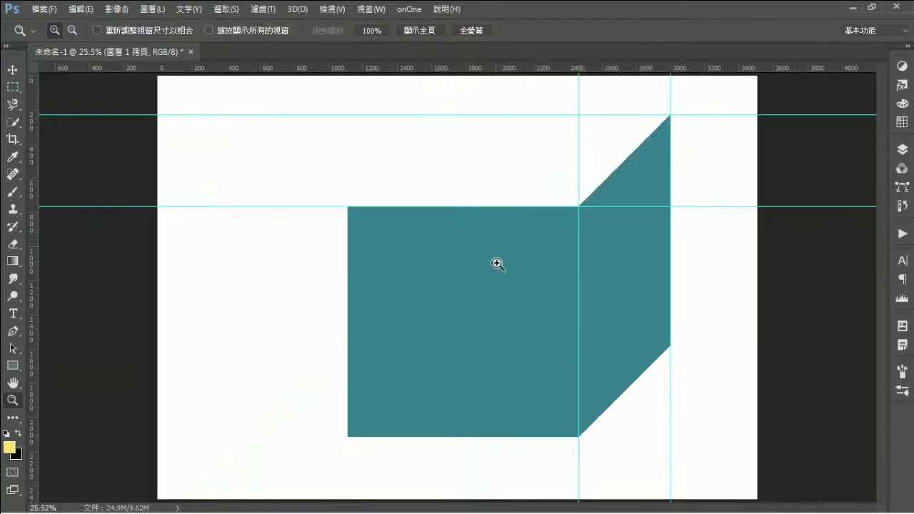
- Duplicate the side face as 圖層 1 拷貝 2, rotate it 90°, flip it horizontally, and place it as the top face
left_click(902, 149)
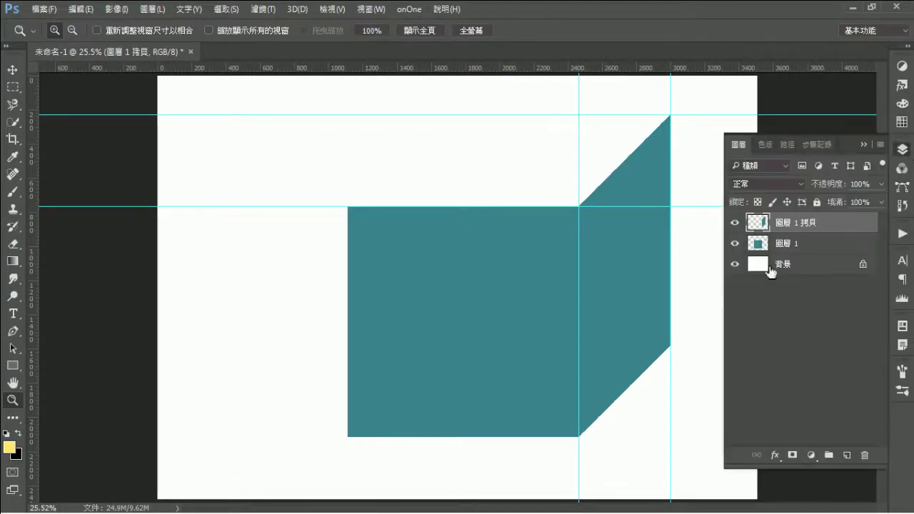
left_click_drag(759, 223, 848, 454)
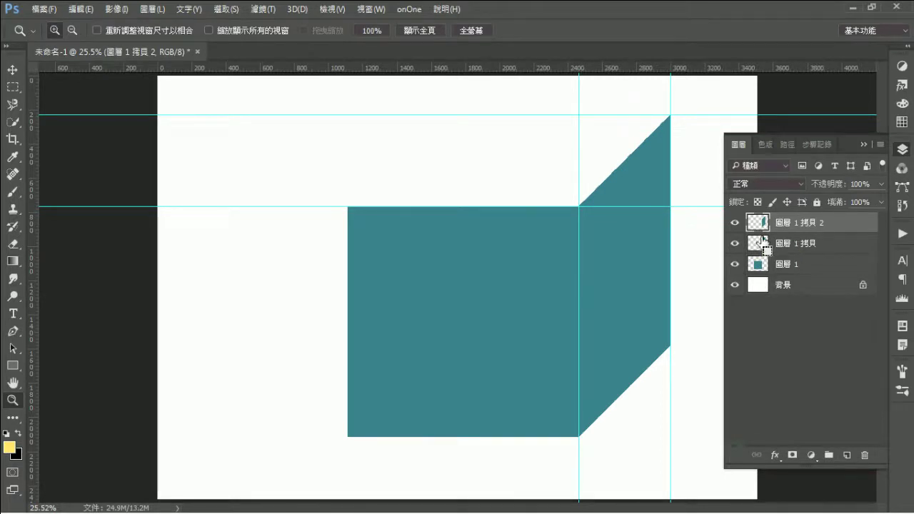
key("ctrl+t")
left_click_drag(626, 320, 457, 340)
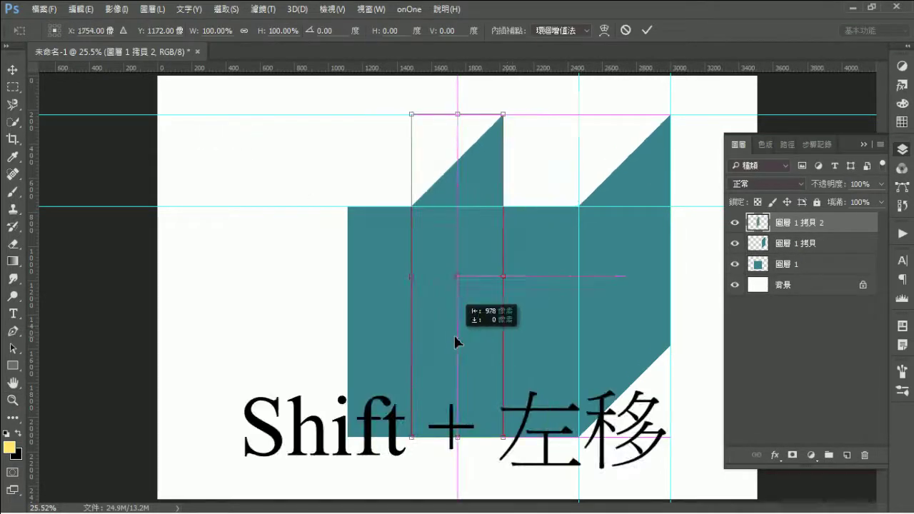
left_click_drag(495, 106, 250, 225)
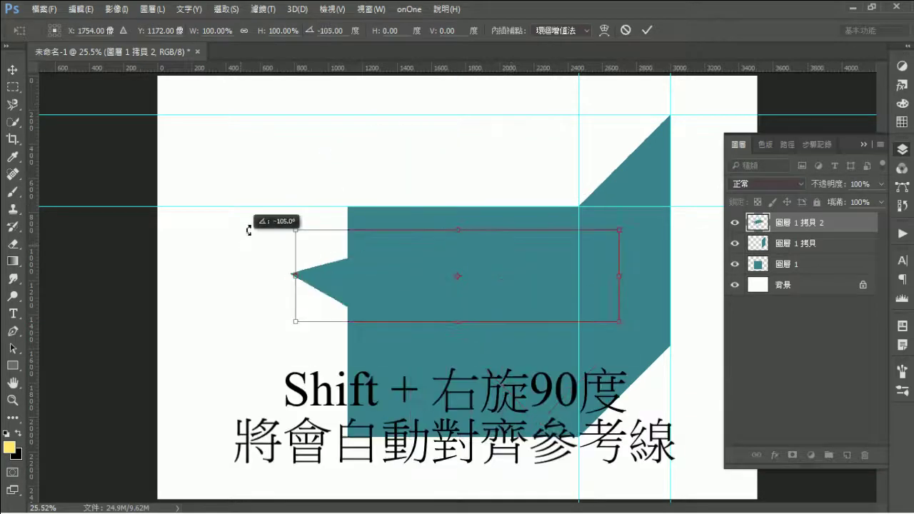
right_click(489, 291)
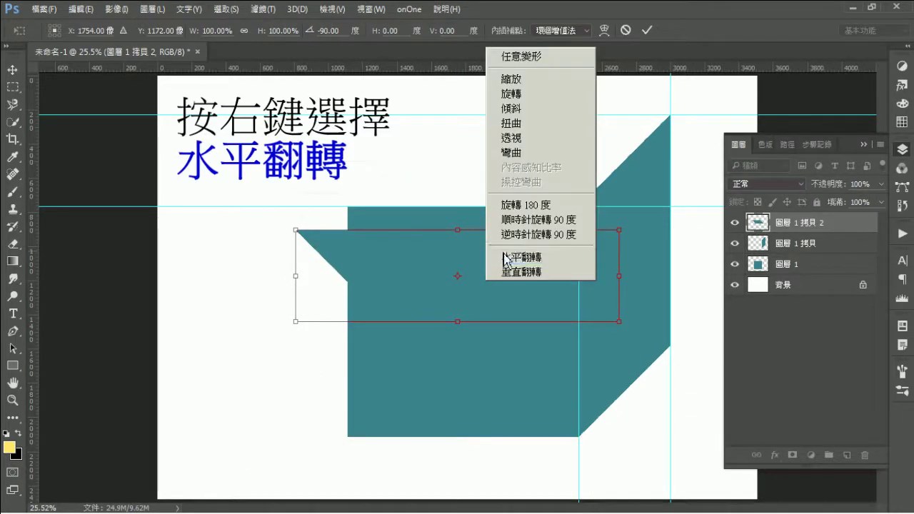
left_click(509, 259)
left_click_drag(524, 288, 569, 192)
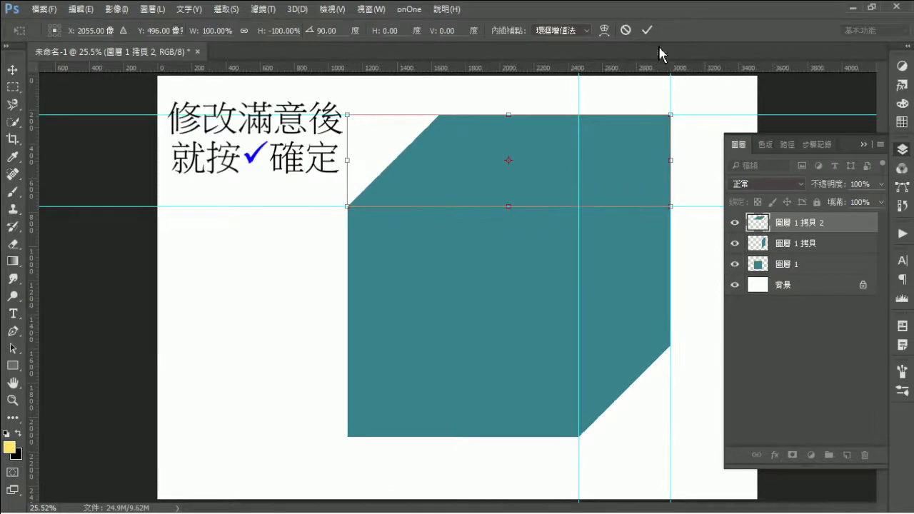
left_click(647, 30)
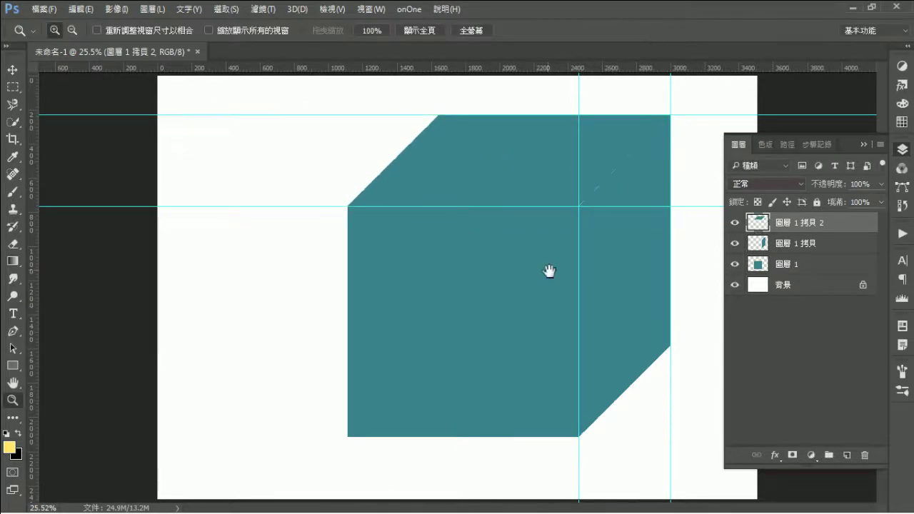
- Duplicate the three face layers, merge the copies into hidden smart object 圖層 1 拷貝 5, then select 圖層 1
left_click(826, 265, "shift")
left_click_drag(819, 230, 847, 455)
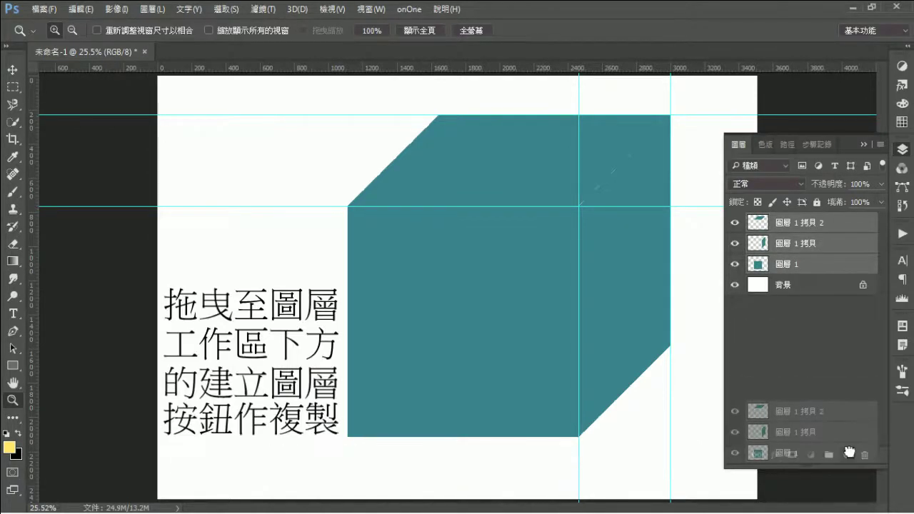
right_click(852, 297)
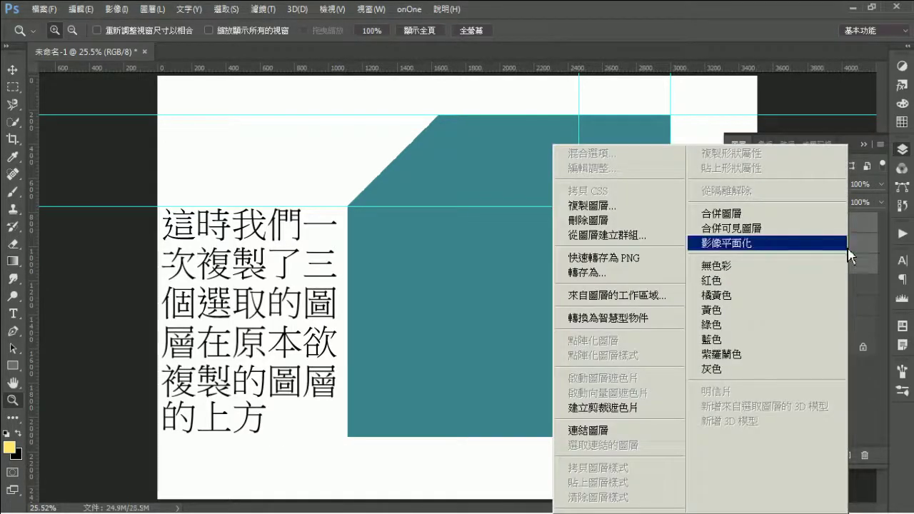
left_click(665, 316)
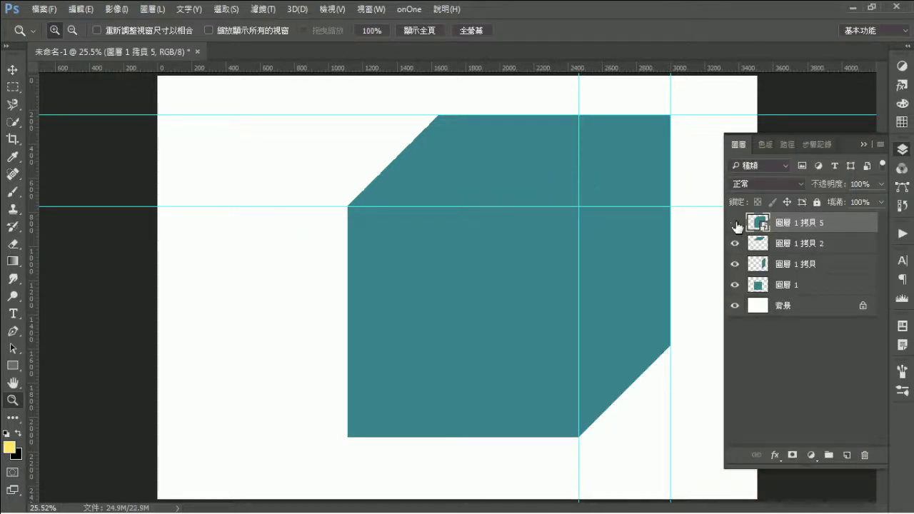
key("ctrl+t")
left_click(800, 286)
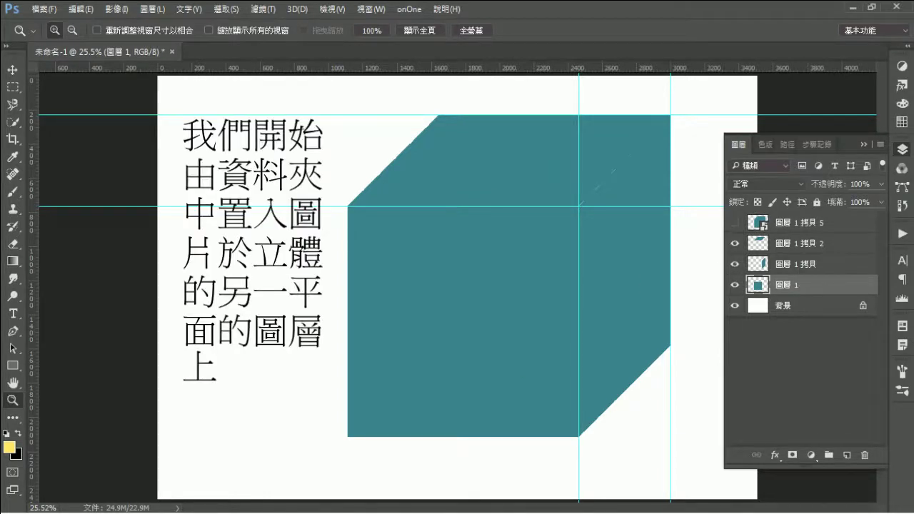
- Drag maxresdefault.jpg from the test folder onto the canvas and scale it proportionally to 20.62%
left_click(21, 494)
left_click(499, 497)
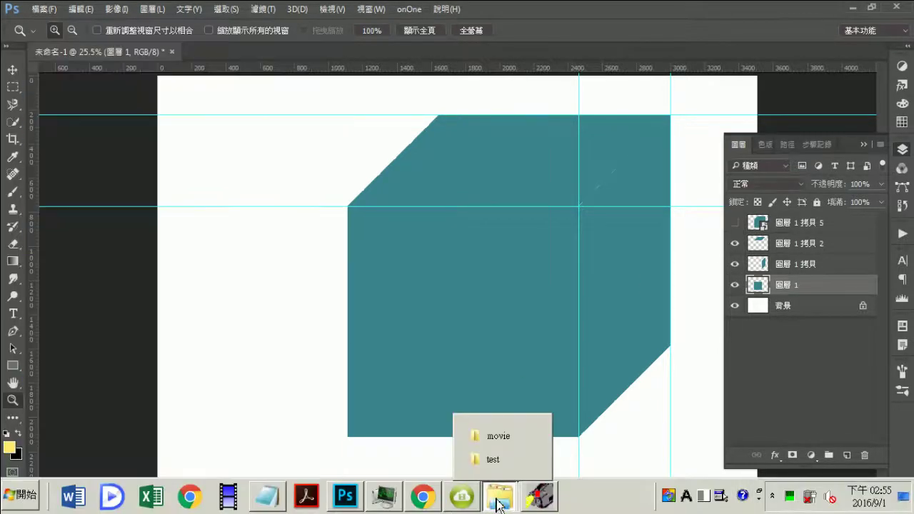
left_click(498, 468)
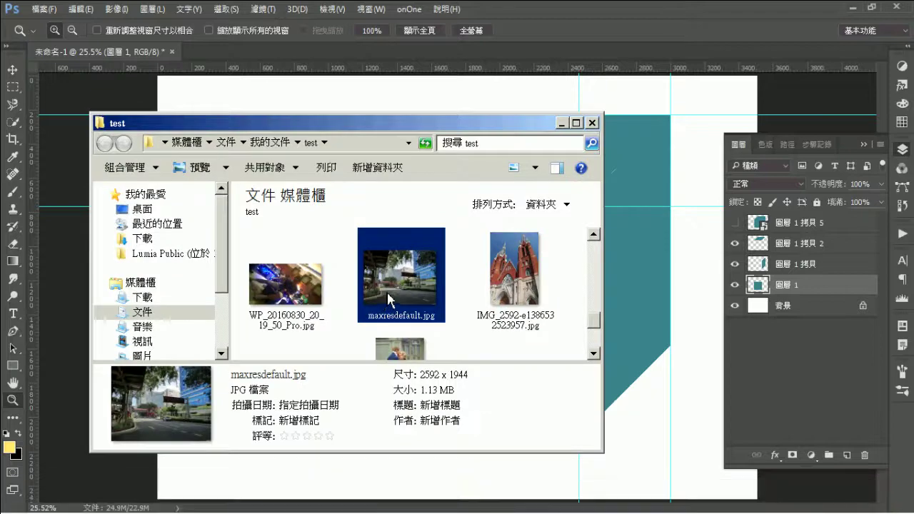
left_click_drag(388, 292, 612, 374)
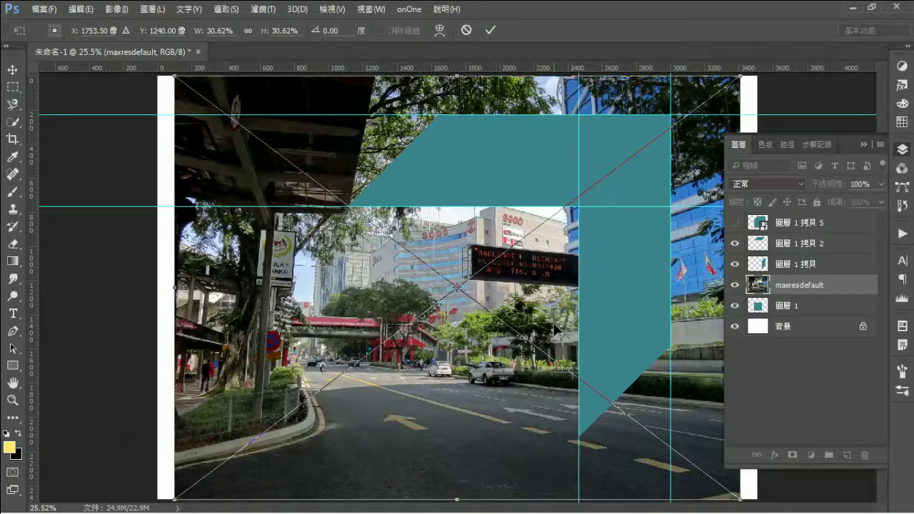
left_click(248, 31)
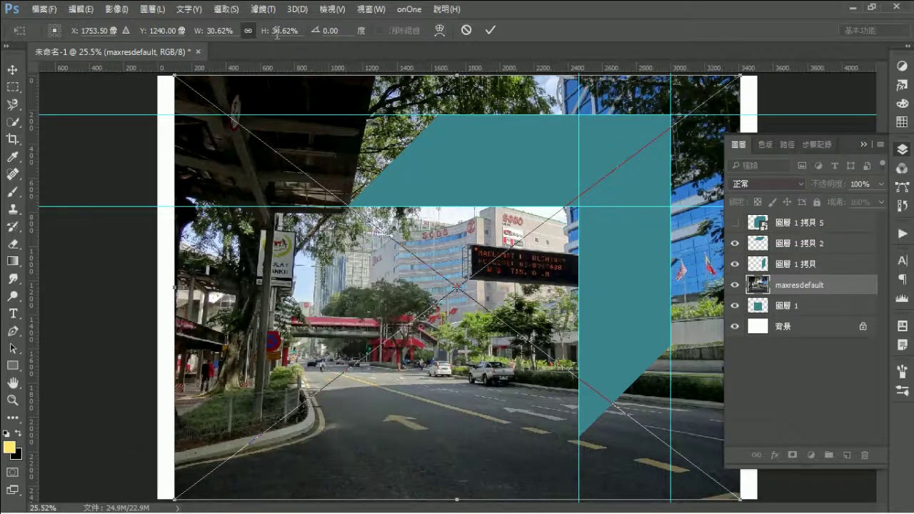
scroll(290, 31, "down", 1)
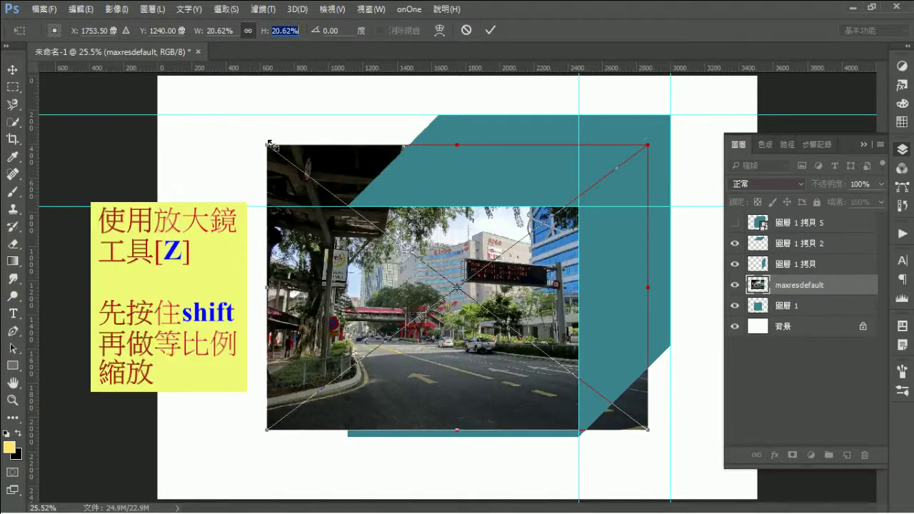
- Scale the street photo to 16.83% and position it over the box's front face
left_click_drag(267, 145, 322, 195)
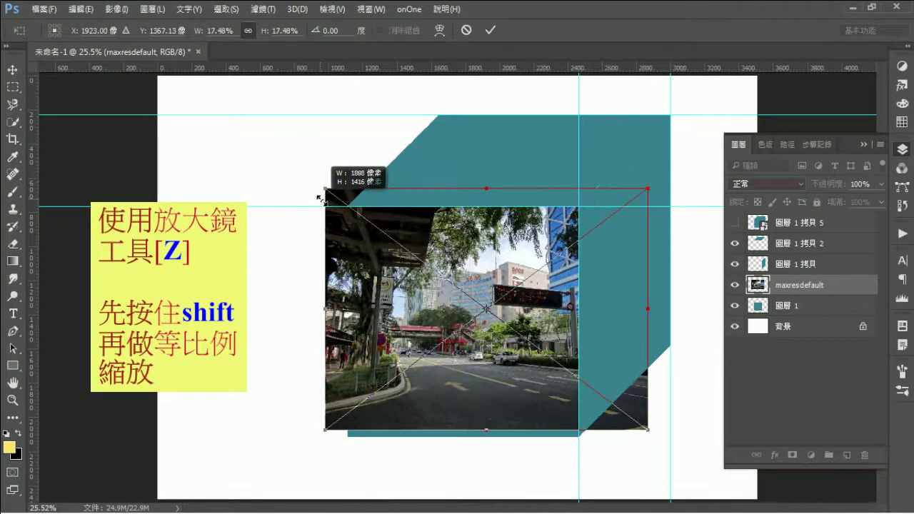
left_click_drag(465, 260, 459, 272)
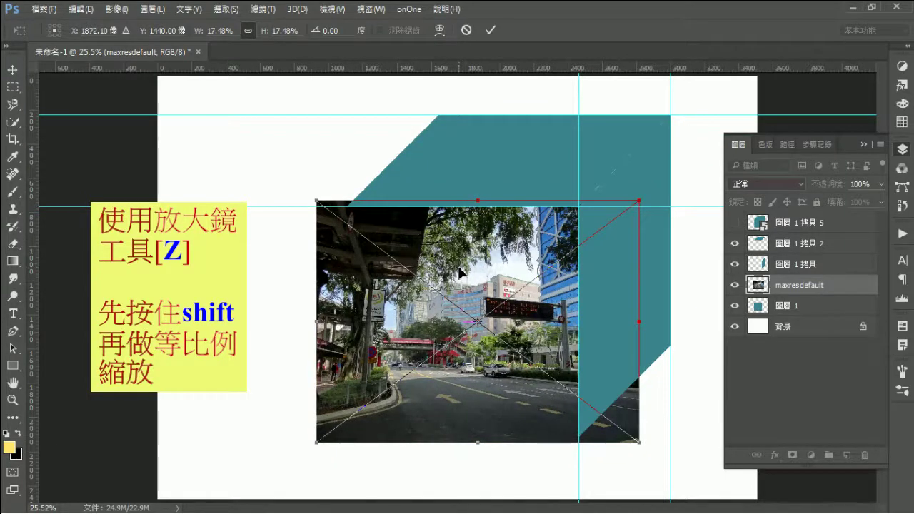
left_click_drag(317, 197, 337, 216)
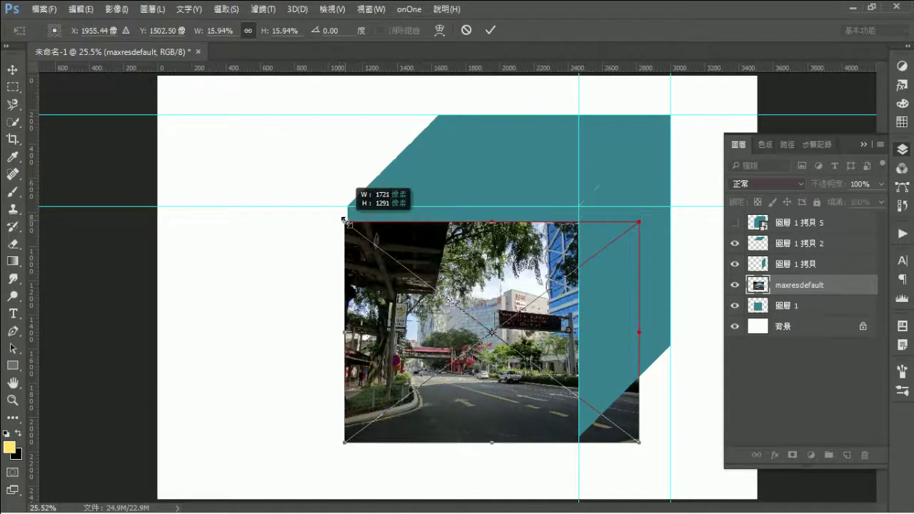
left_click_drag(509, 265, 495, 256)
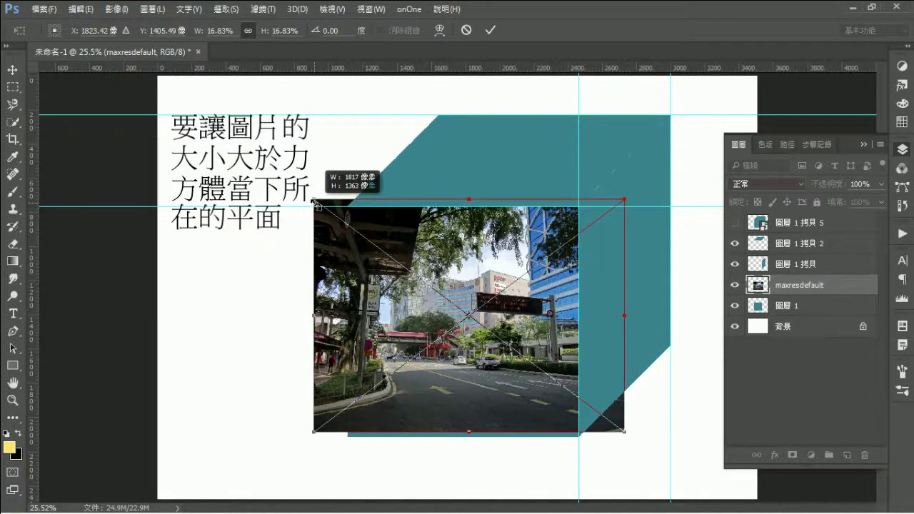
key("Down")
key("Down")
key("Down")
key("Down")
key("Down")
key("Down")
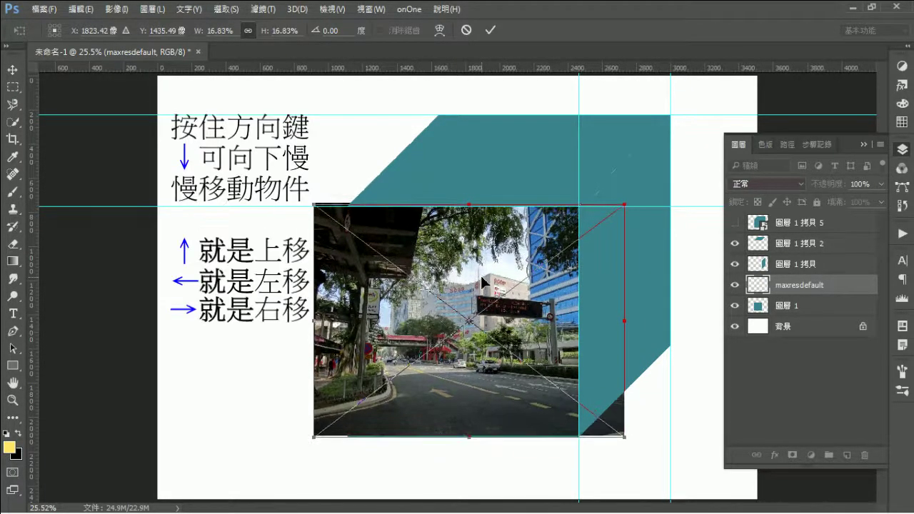
key("Down")
key("Down")
key("Down")
left_click(490, 30)
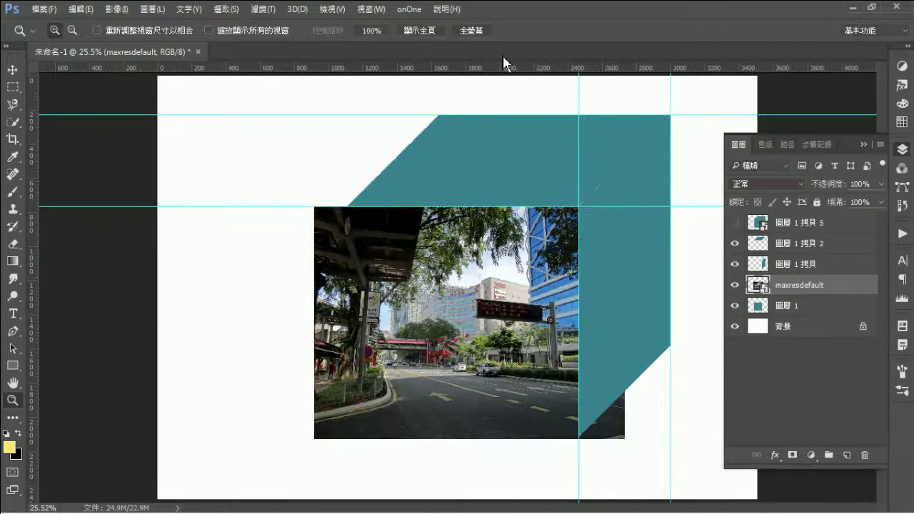
- Clip the photo to the teal front face 圖層 1 and check it by toggling visibility
left_click(762, 295, "alt")
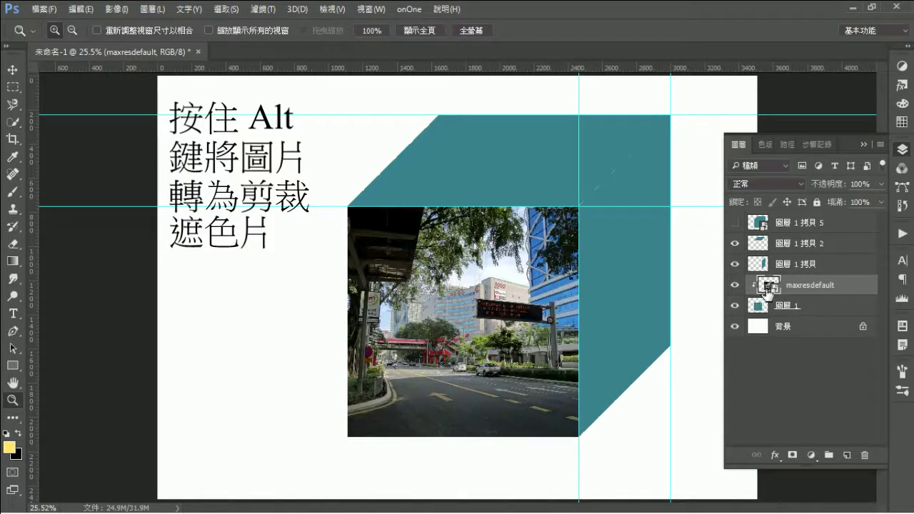
left_click(737, 286)
left_click(737, 286)
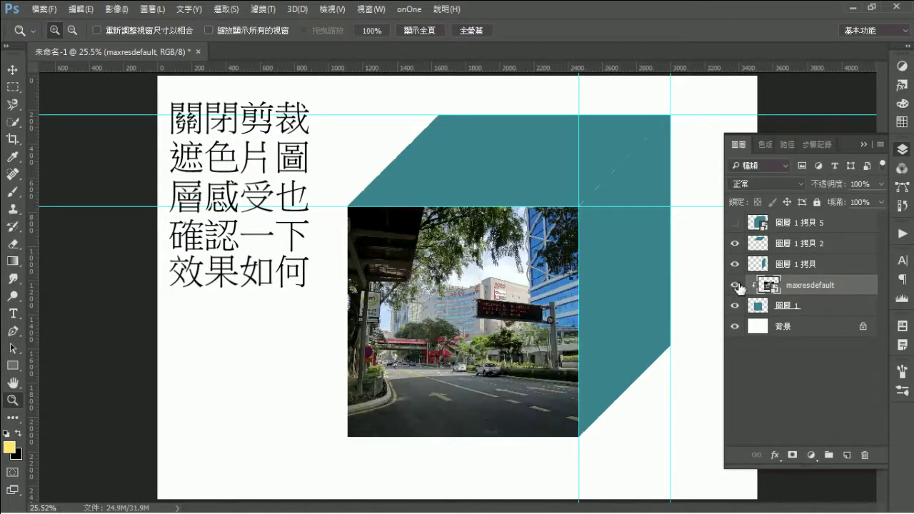
left_click(759, 272)
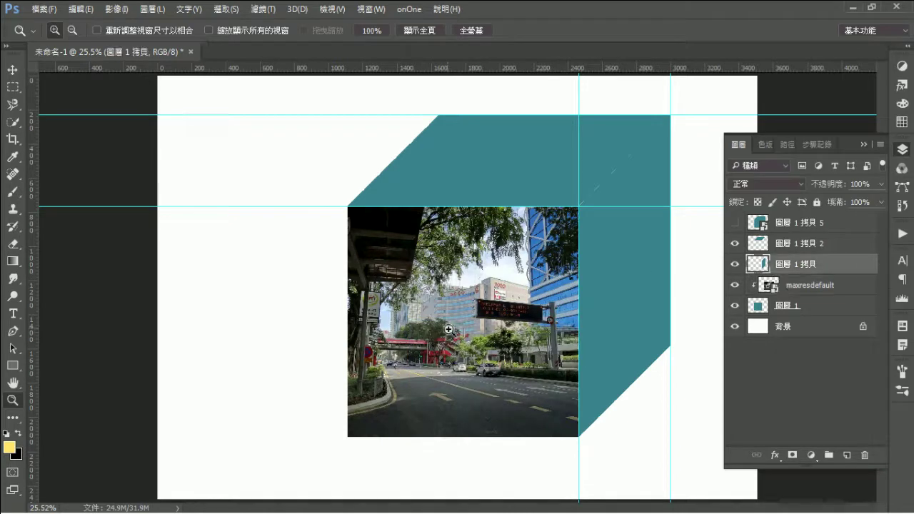
- Drag m_TLCimgGallery2301.jpg from the test folder onto the Photoshop canvas
right_click(492, 500)
left_click(494, 460)
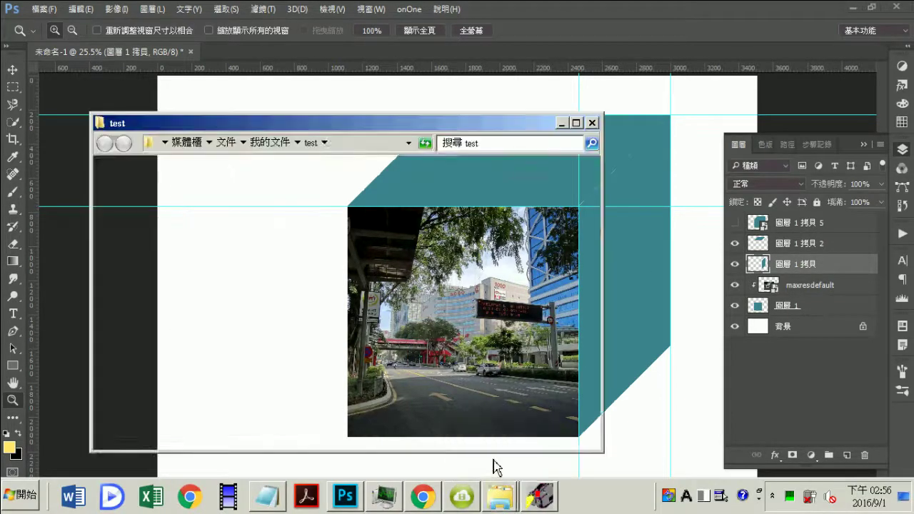
scroll(341, 300, "down", 2)
left_click(291, 305)
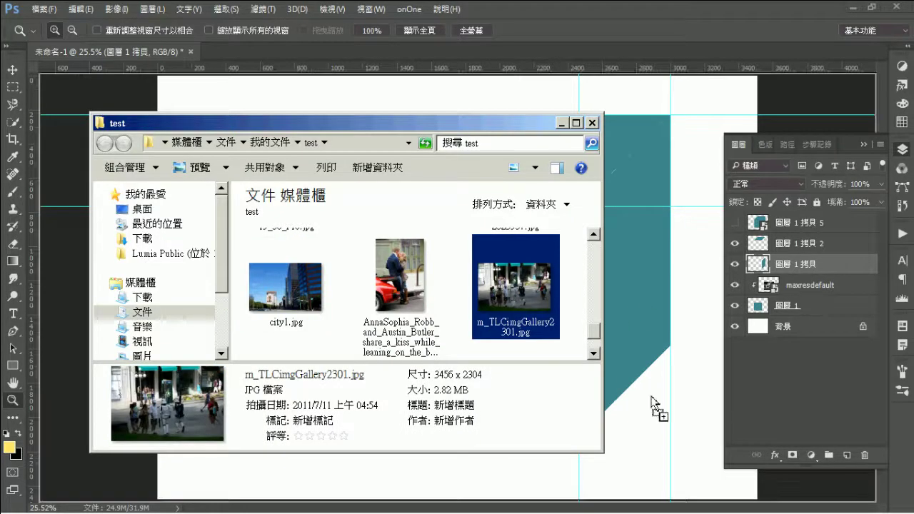
left_click_drag(514, 290, 661, 413)
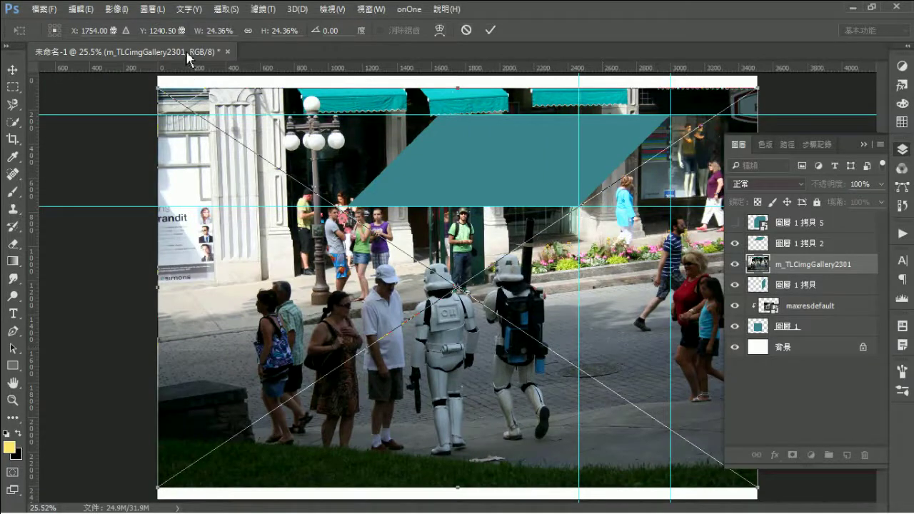
- Set the photo's height to 14% and narrow it to the side-face width beside the front face
double_click(282, 30)
type("14")
key("Return")
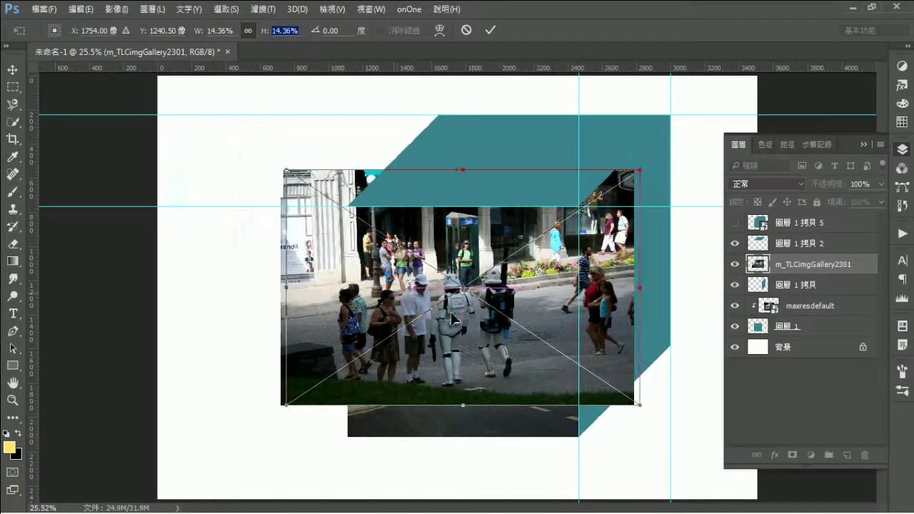
mouse_move(454, 319)
left_mouse_down()
mouse_move(338, 322)
mouse_move(626, 330)
left_mouse_up()
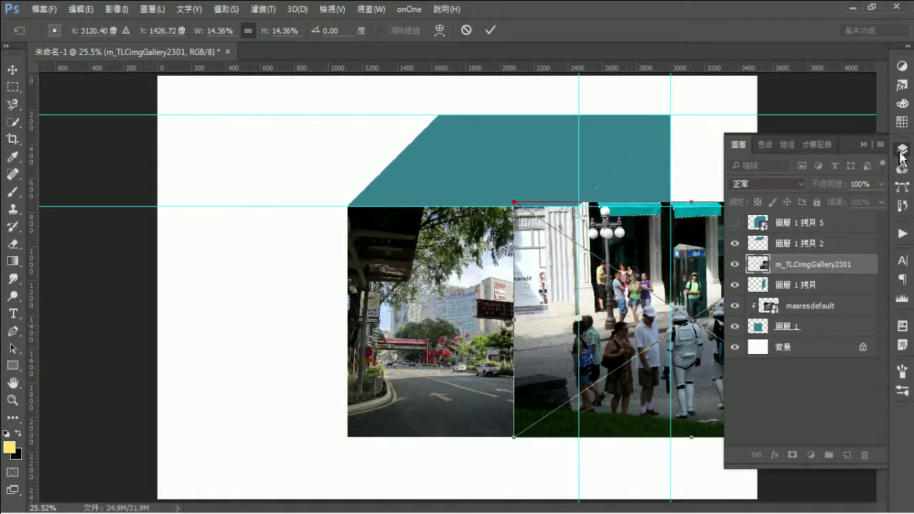
left_click(864, 145)
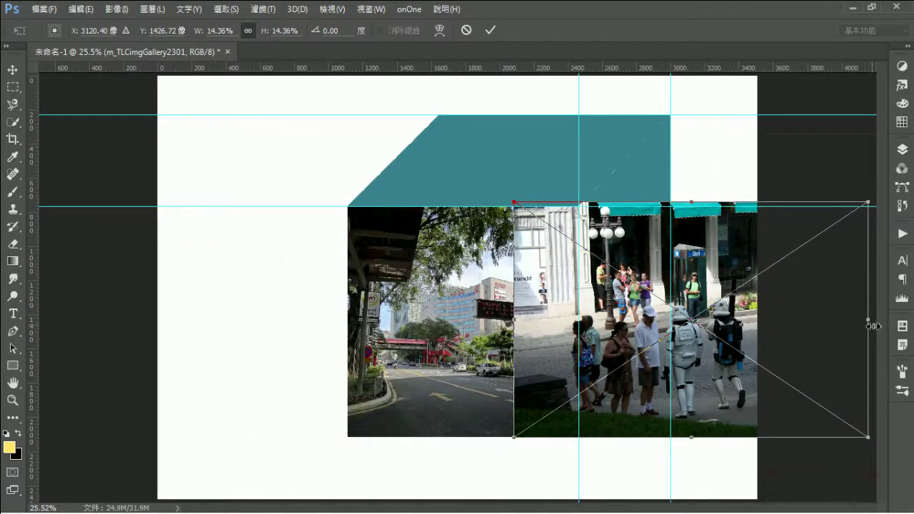
left_click_drag(873, 327, 680, 333)
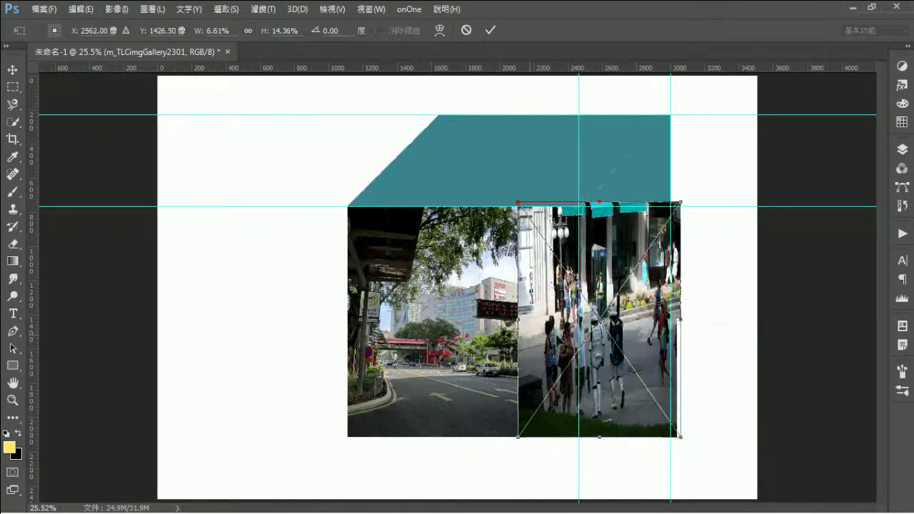
left_click_drag(532, 337, 592, 337)
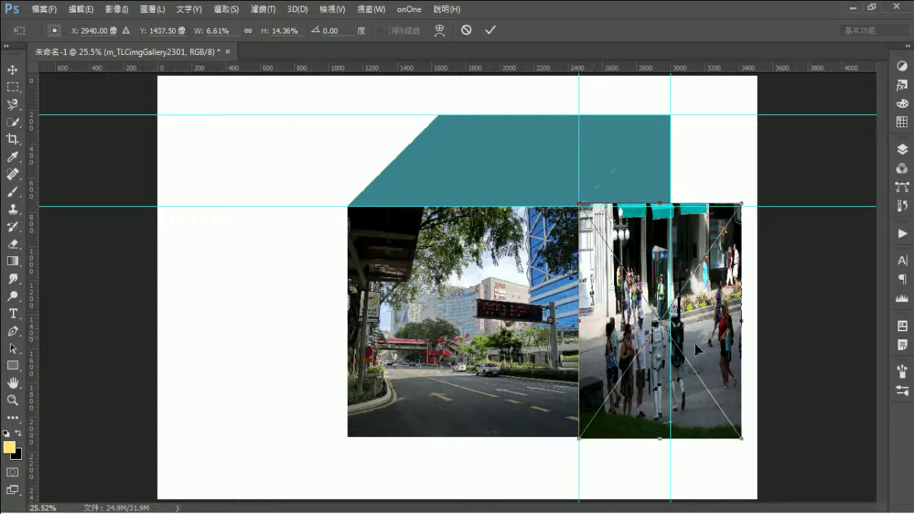
left_click_drag(741, 322, 674, 321)
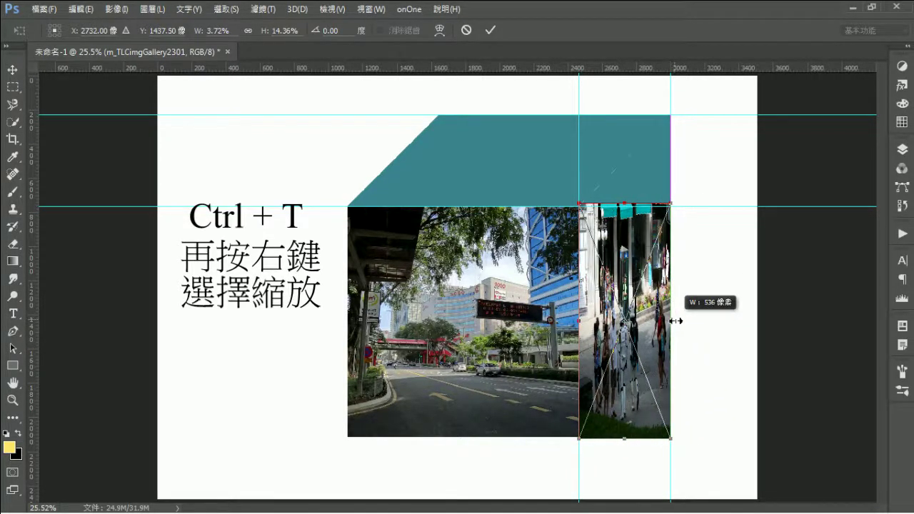
- Skew the photo's edge upward 45° into the cube's slanted right face
right_click(672, 314)
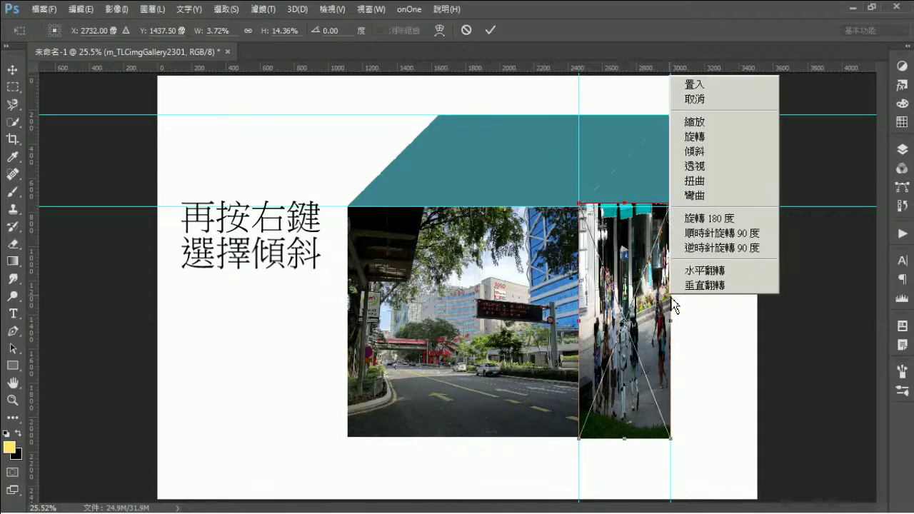
left_click(713, 154)
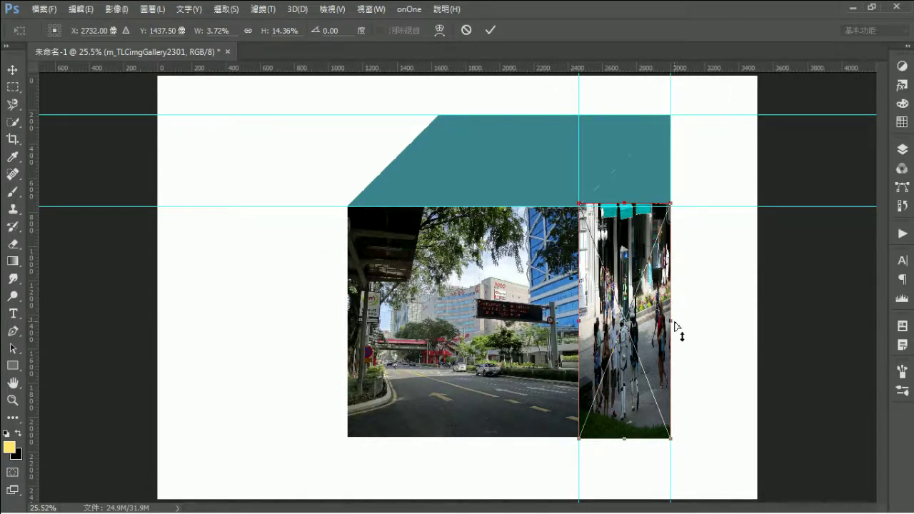
left_click_drag(675, 323, 685, 230)
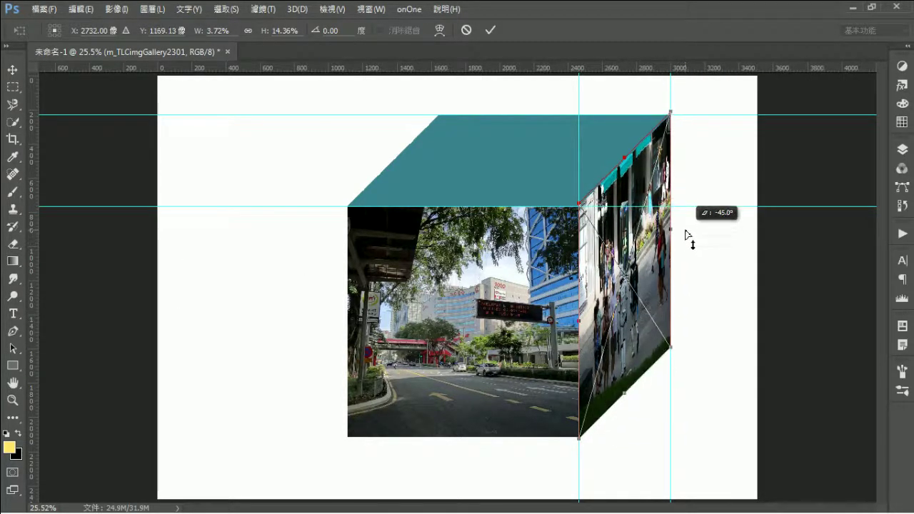
key("z")
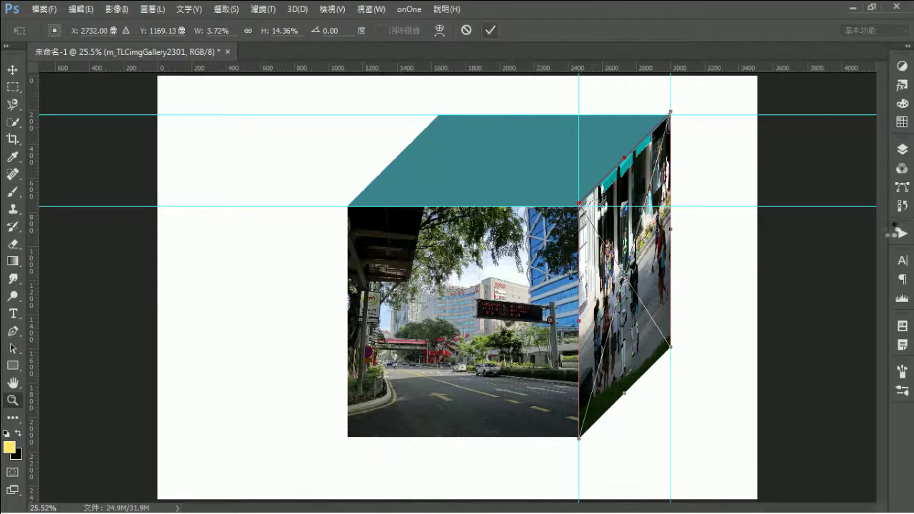
- Clip the side-face photo to the 圖層 1 拷貝 shape layer
left_click(902, 149)
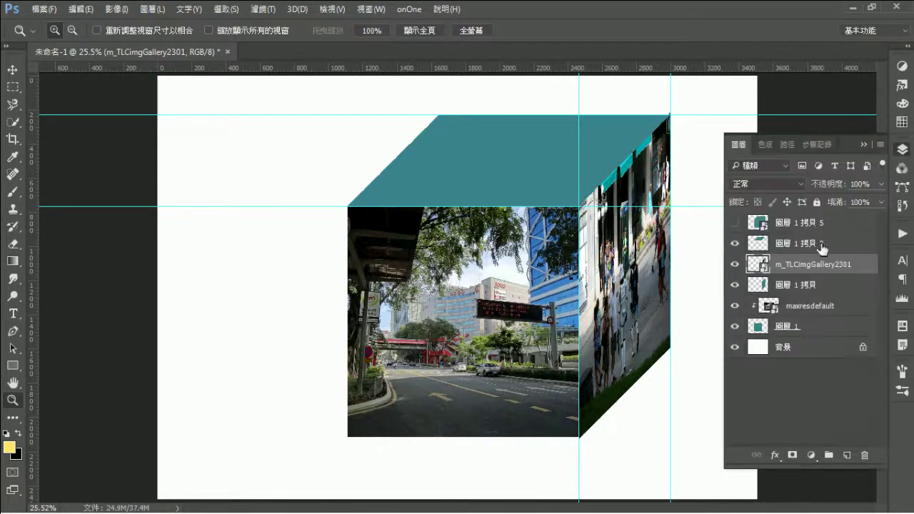
left_click_drag(770, 269, 761, 272)
left_click(762, 273, "alt")
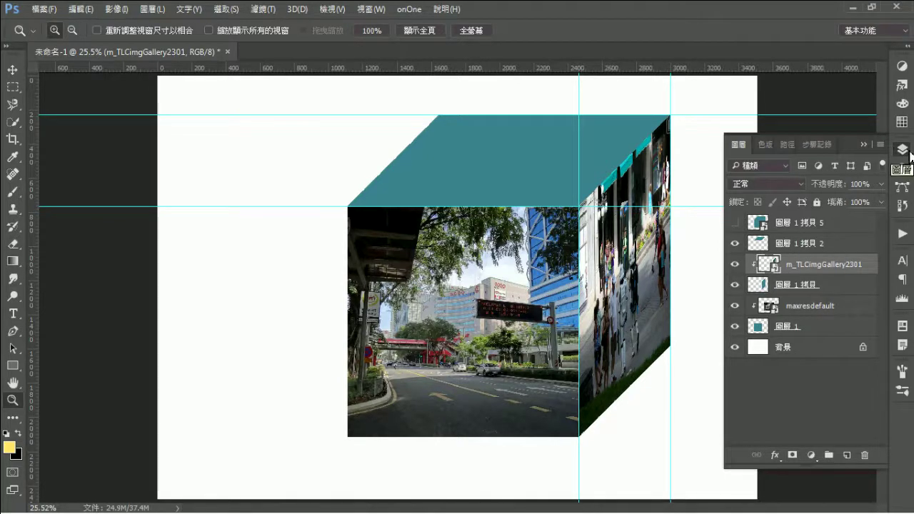
- Select 圖層 1 拷貝 2 and drag city1.jpg from the test folder onto the canvas
left_click(794, 245)
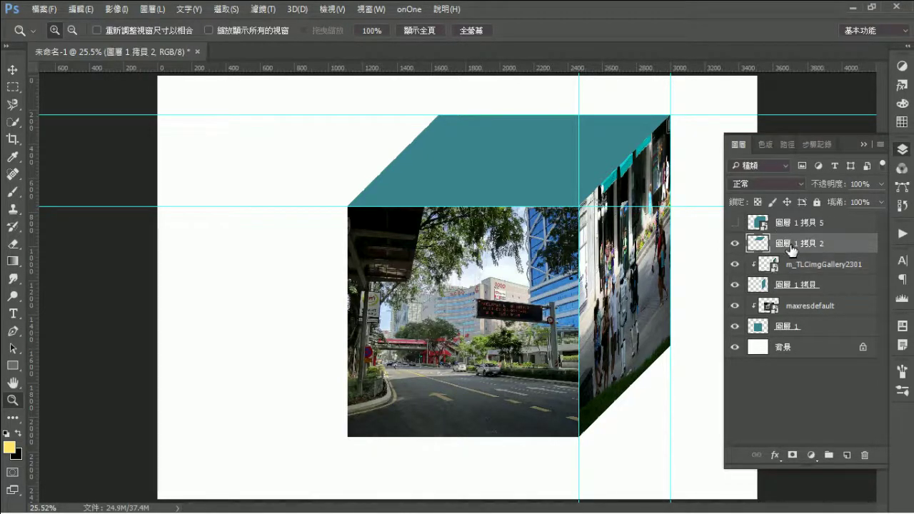
key("super")
left_click(493, 502)
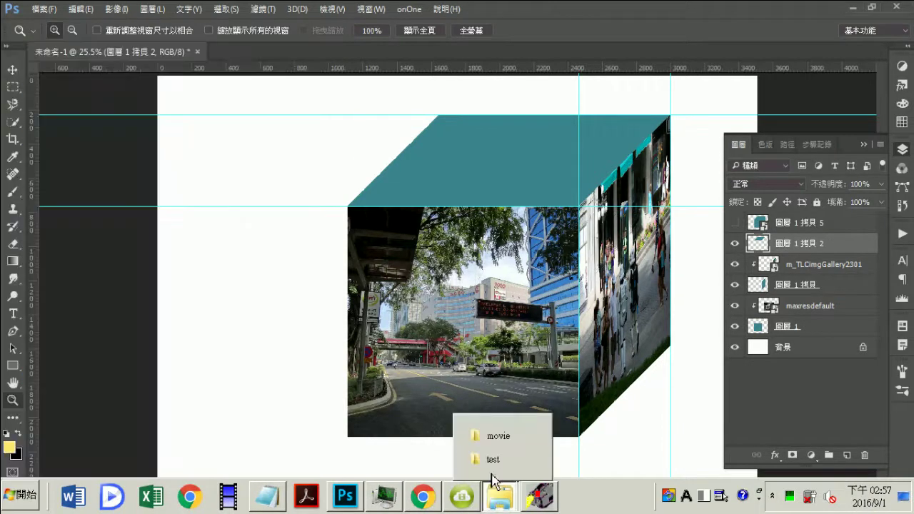
left_click(492, 472)
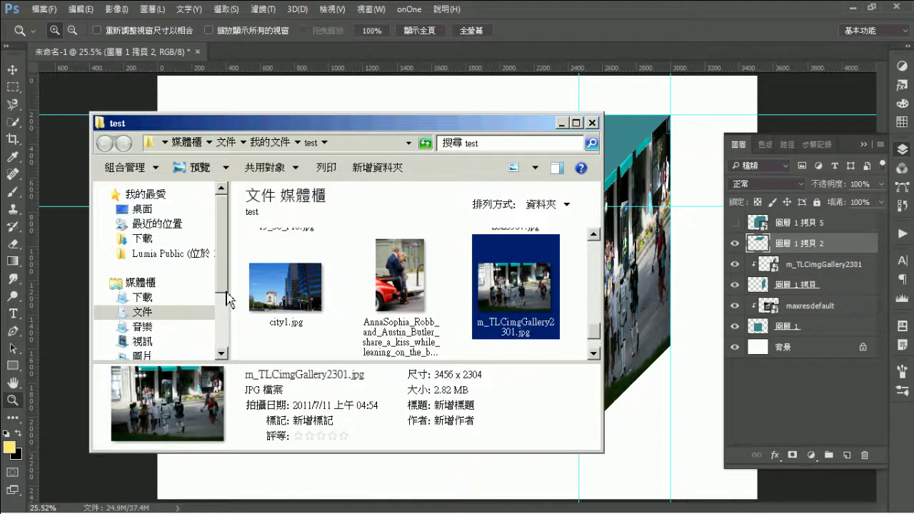
left_click_drag(286, 293, 675, 471)
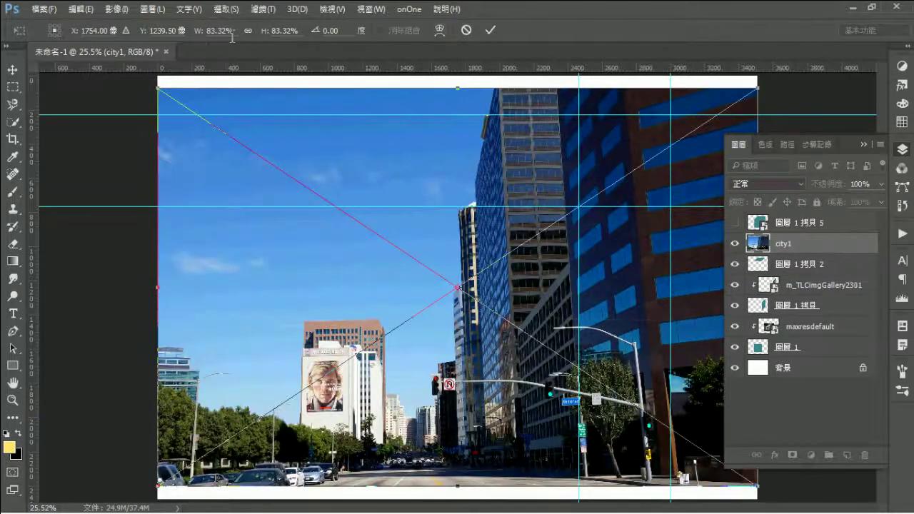
- Shrink city1 to 43.32%, move it above the cube, and squash it to about 25% height
left_click(285, 33)
key("shift+Down")
key("shift+Down")
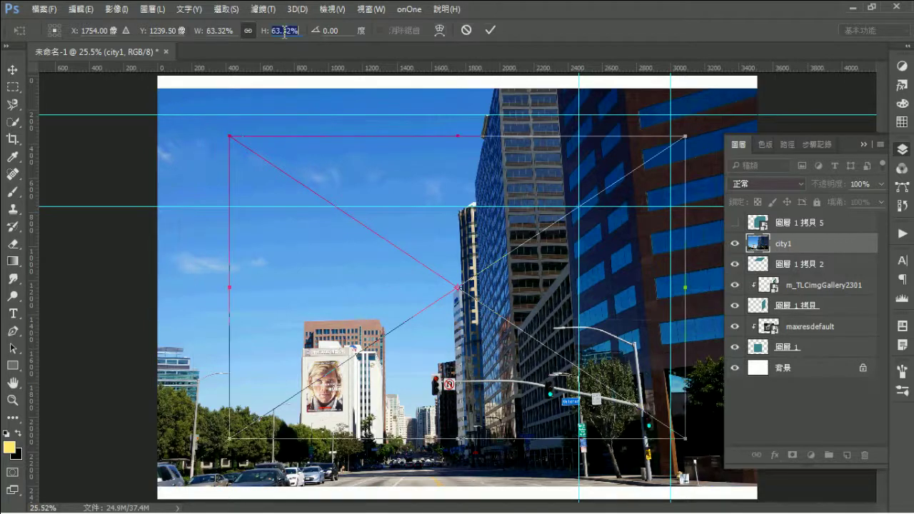
key("shift+Down")
key("shift+Down")
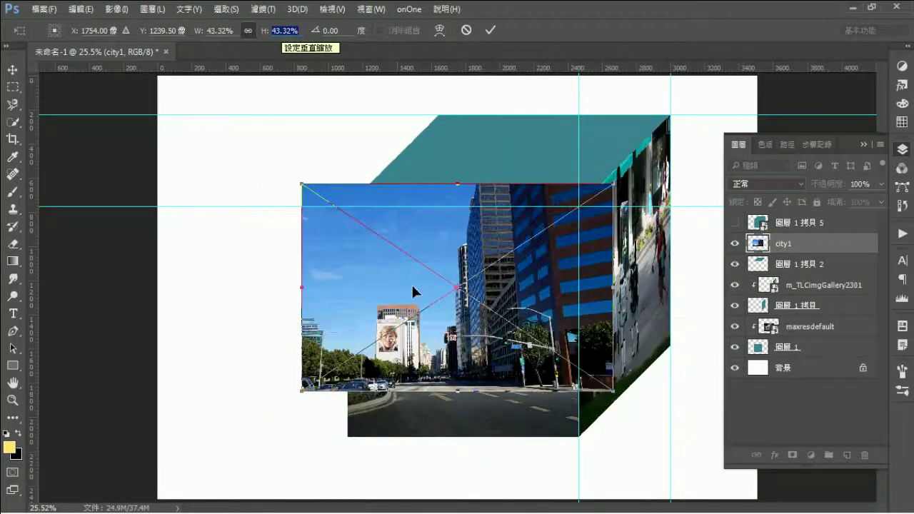
mouse_move(414, 293)
left_mouse_down()
mouse_move(464, 182)
mouse_move(476, 219)
left_mouse_up()
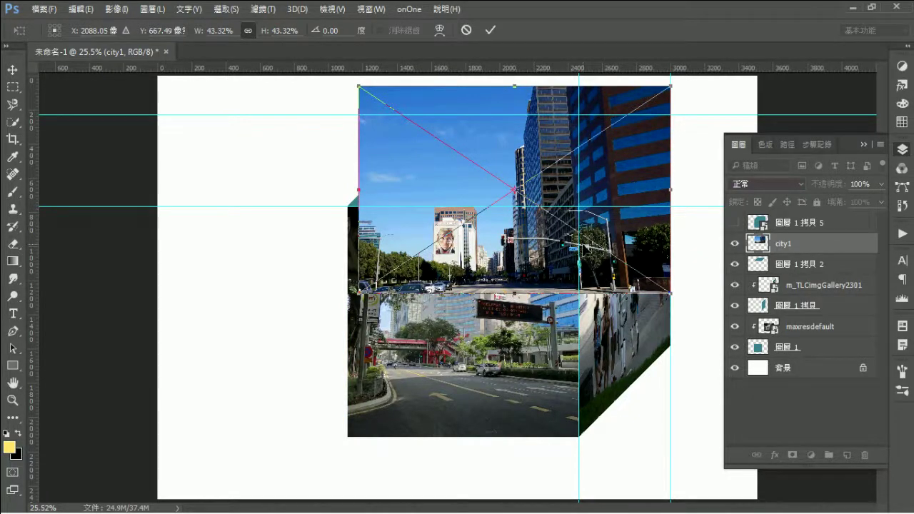
left_click_drag(505, 294, 506, 208)
right_click(594, 165)
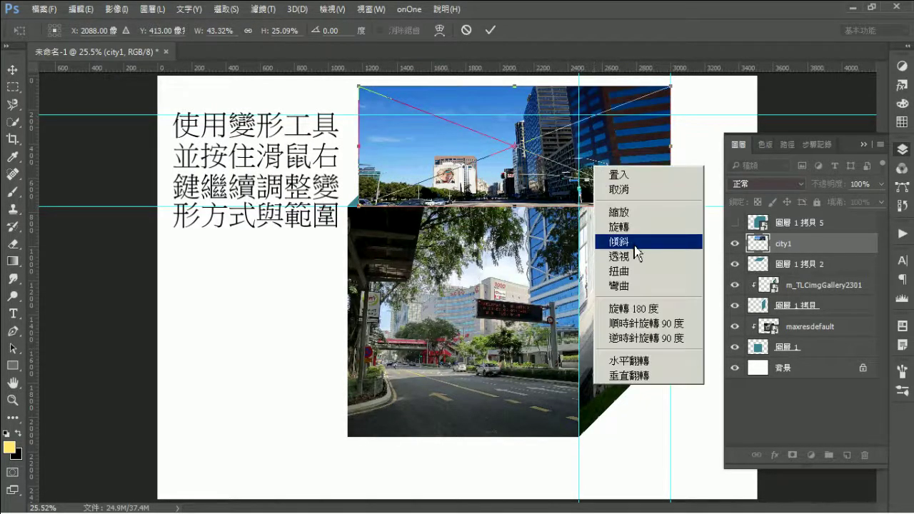
- Skew city1's bottom edge left and top edge right, bringing the top-left corner onto the guide
left_click(634, 246)
left_click_drag(525, 216, 465, 218)
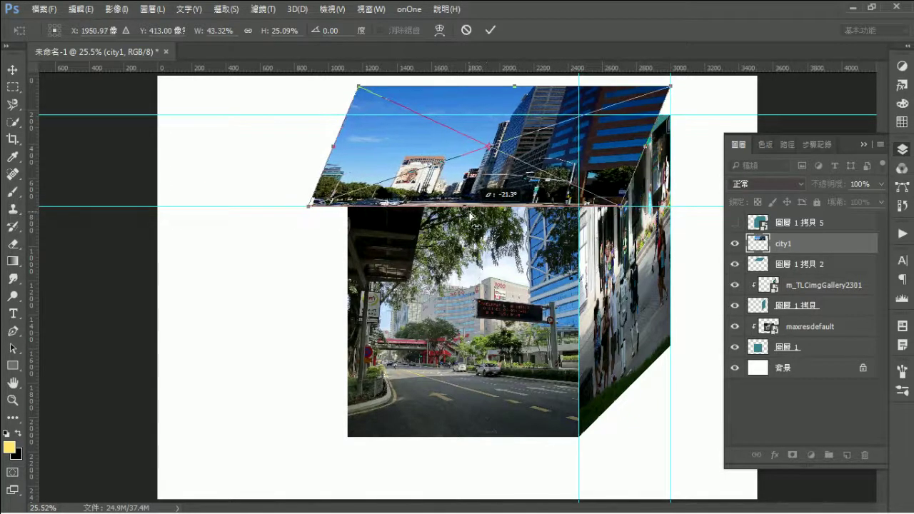
left_click_drag(503, 91, 531, 89)
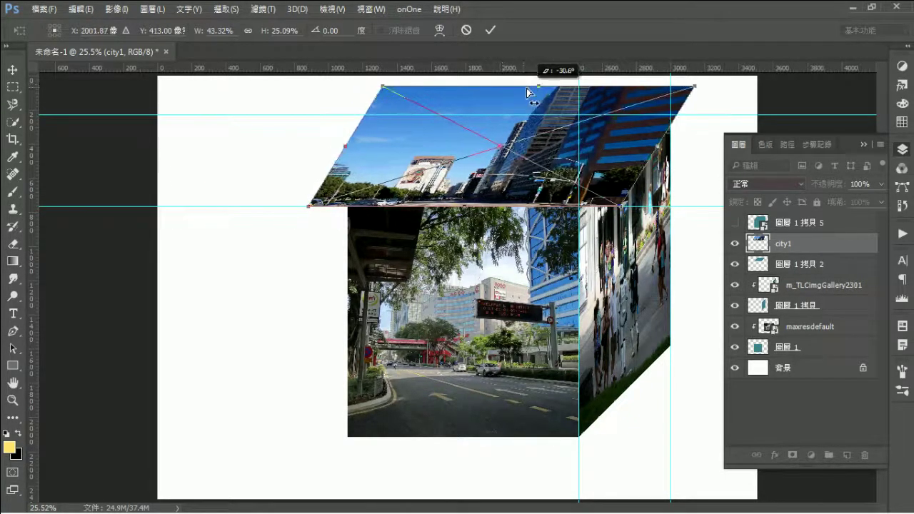
right_click(497, 116)
left_click(527, 157)
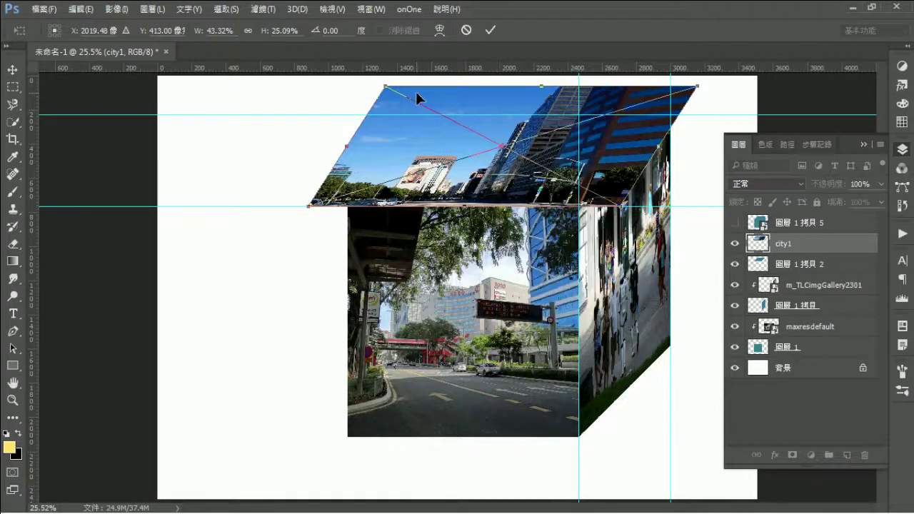
mouse_move(381, 89)
left_mouse_down()
mouse_move(405, 116)
mouse_move(397, 116)
left_mouse_up()
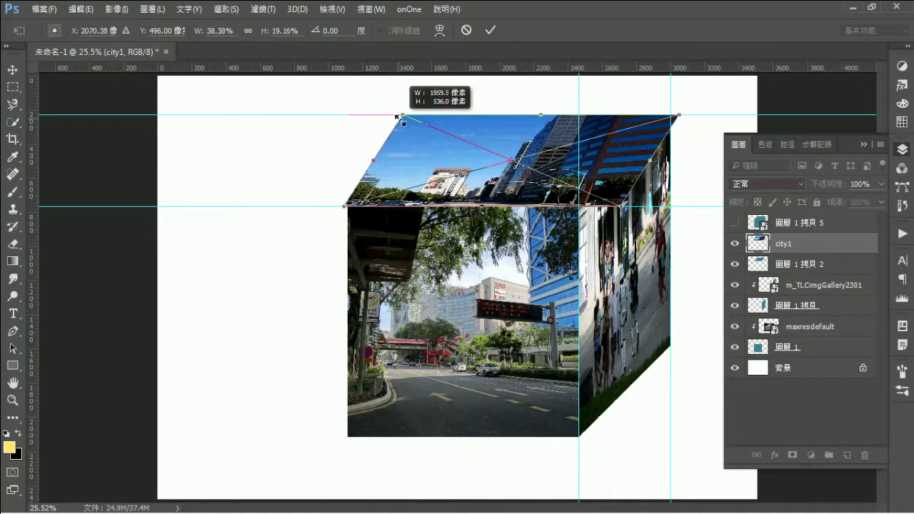
- Slant the top edge further right and scale the top-right corner onto the cube's back-edge guide
right_click(523, 127)
left_click(577, 207)
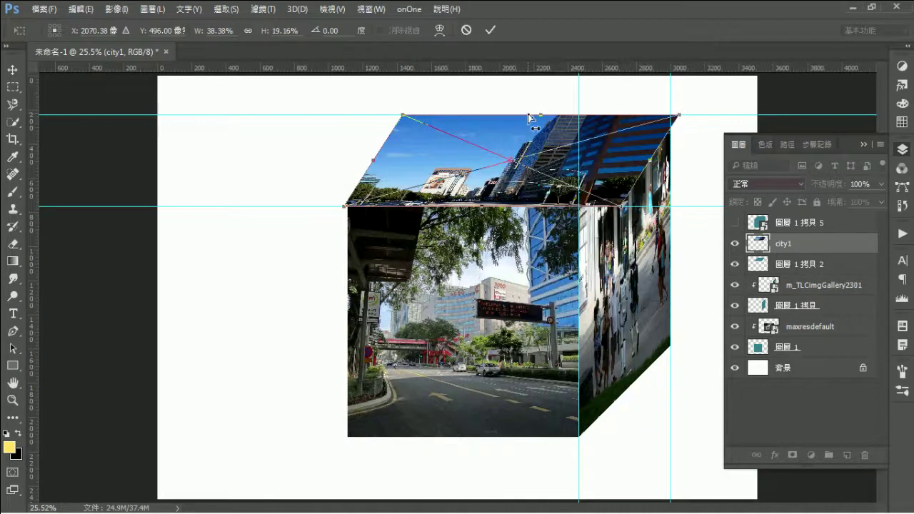
left_click_drag(529, 114, 548, 123)
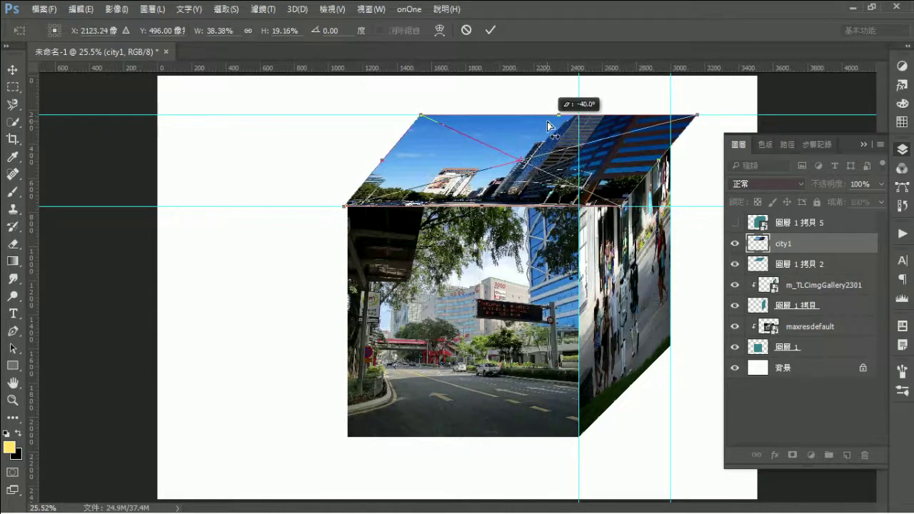
right_click(704, 119)
left_click(700, 169)
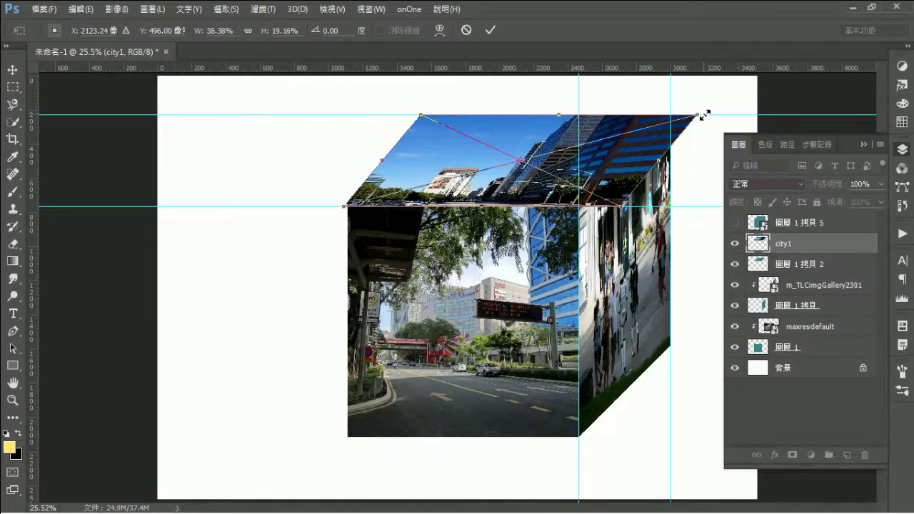
left_click_drag(703, 115, 701, 110)
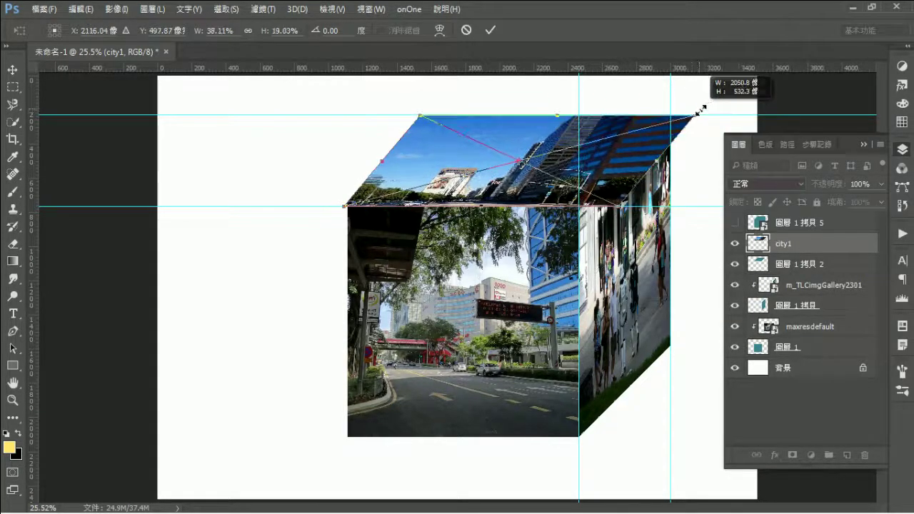
left_click_drag(703, 109, 692, 113)
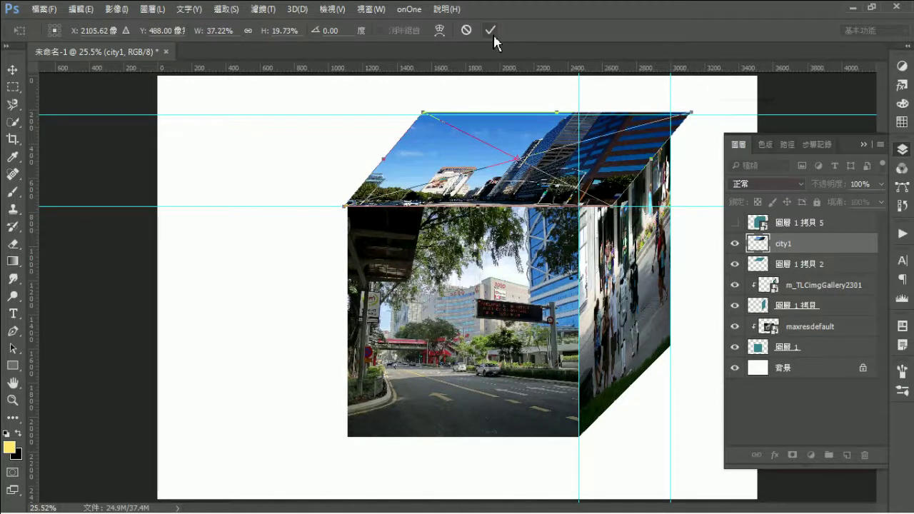
key("ctrl+space")
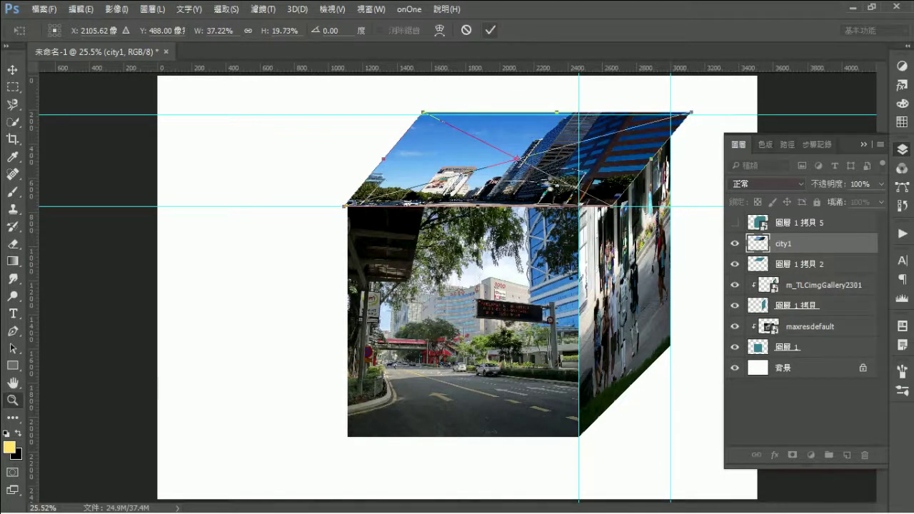
- Apply the transform, nudge city1 into alignment, and clip it to the top-face shape
key("Return")
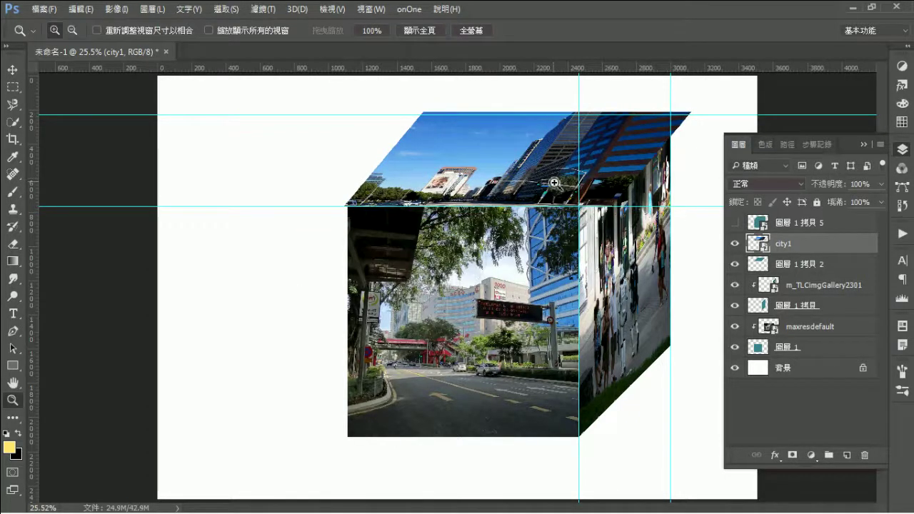
left_click(11, 75)
left_click_drag(502, 159, 535, 171)
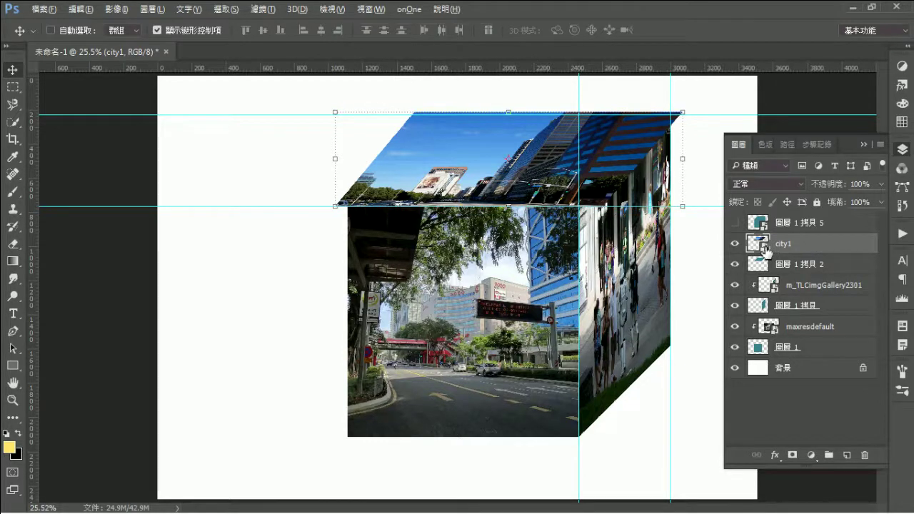
left_click(764, 254, "alt")
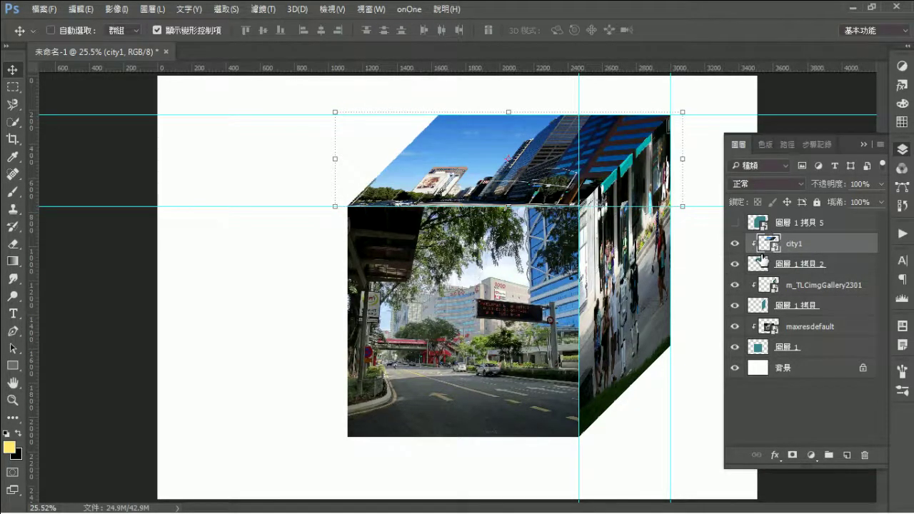
- Zoom in to inspect the cube's top face, then zoom back out to fit the canvas
scroll(763, 254, "down", 1)
key("z")
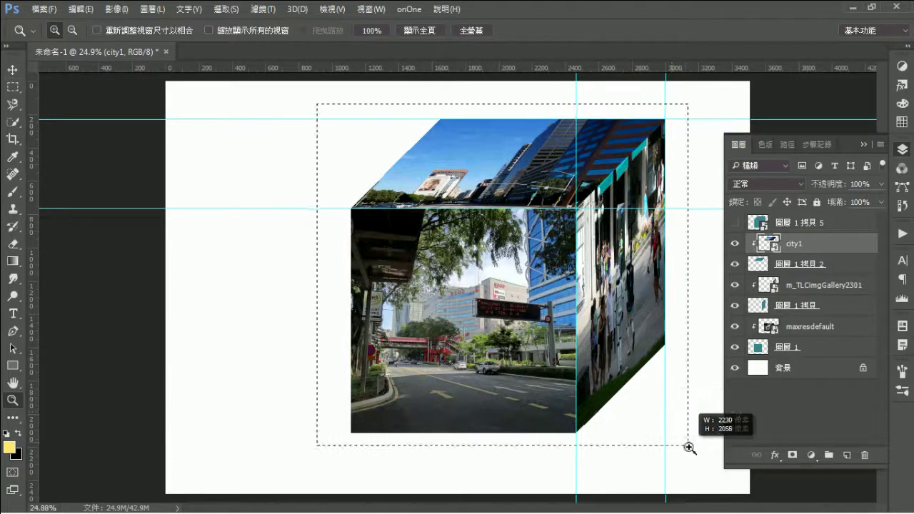
left_click_drag(323, 111, 688, 389)
mouse_move(499, 210)
left_mouse_down()
mouse_move(312, 411)
mouse_move(496, 315)
left_mouse_up()
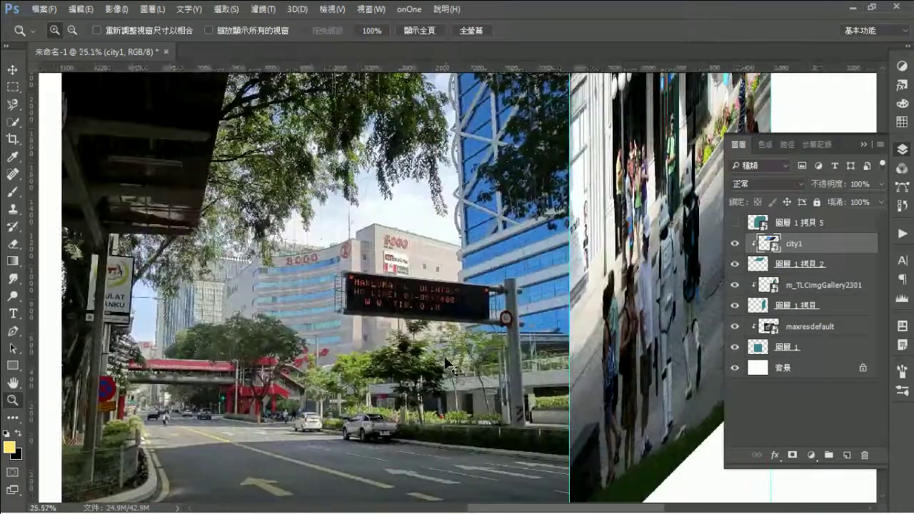
key("ctrl+0")
- Make layer 圖層 1 拷貝 5 visible and set its blend mode to 柔光 (Soft Light)
left_click(788, 226)
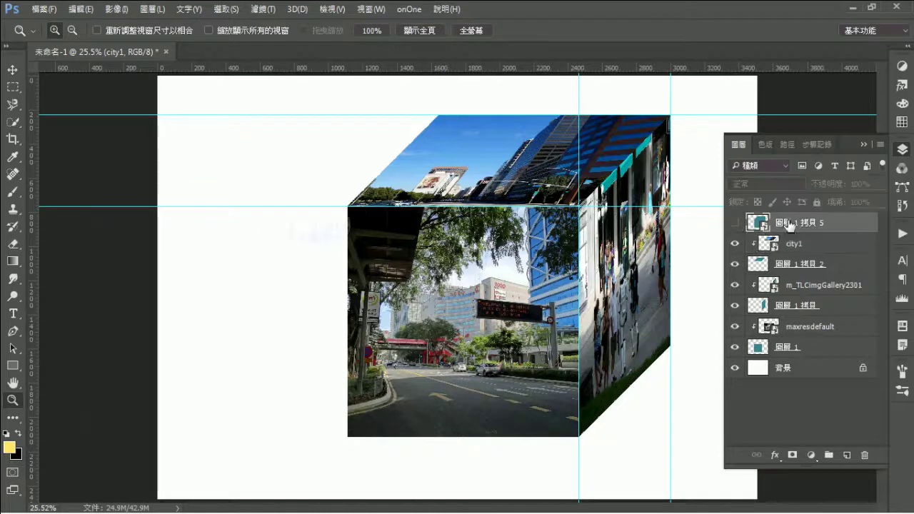
left_click(735, 222)
left_click(775, 185)
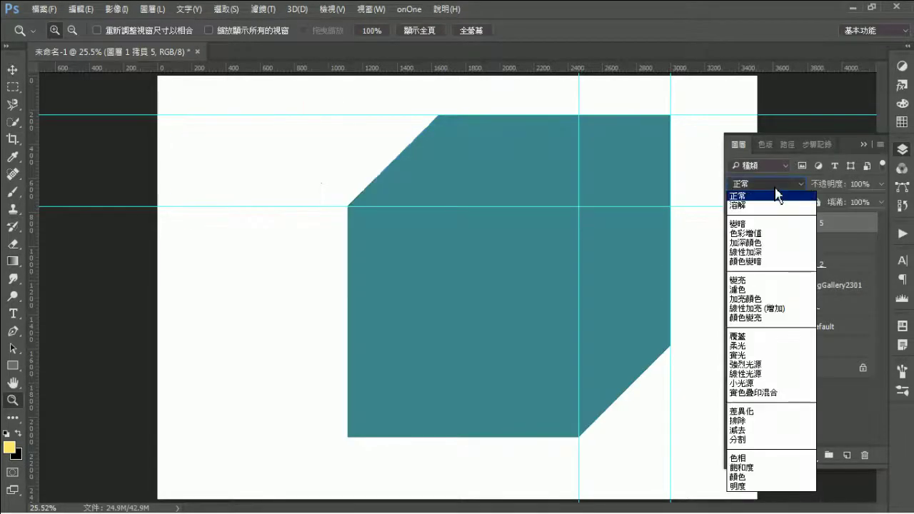
left_click(786, 347)
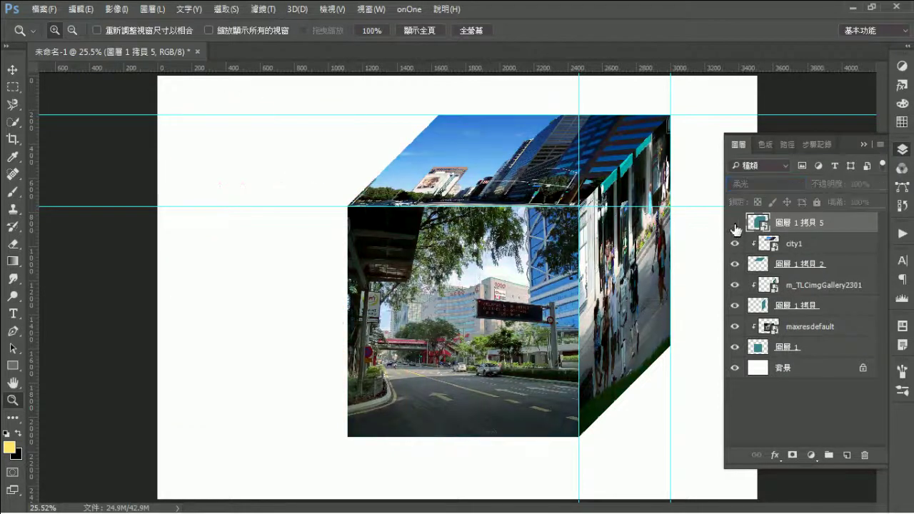